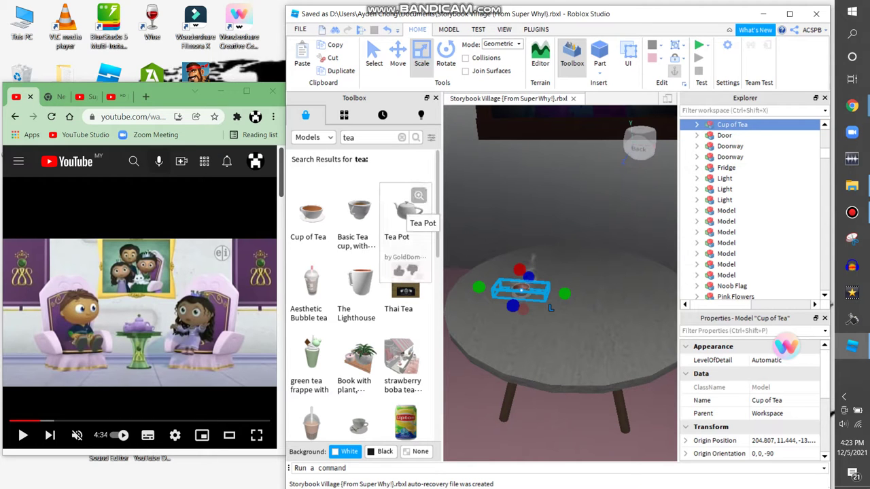
- Insert the Tea Pot model from the tea search results and save the place to file
click(406, 214)
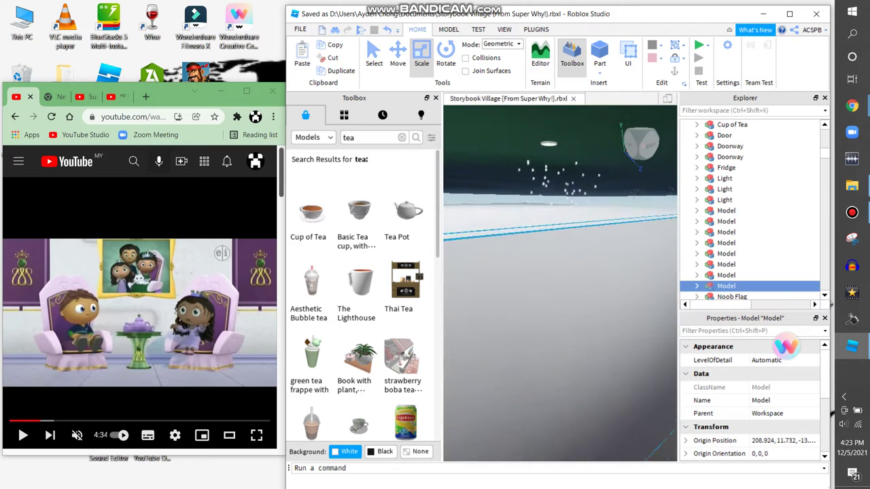
click(300, 29)
click(300, 29)
click(300, 29)
click(300, 30)
click(299, 29)
click(300, 29)
click(300, 29)
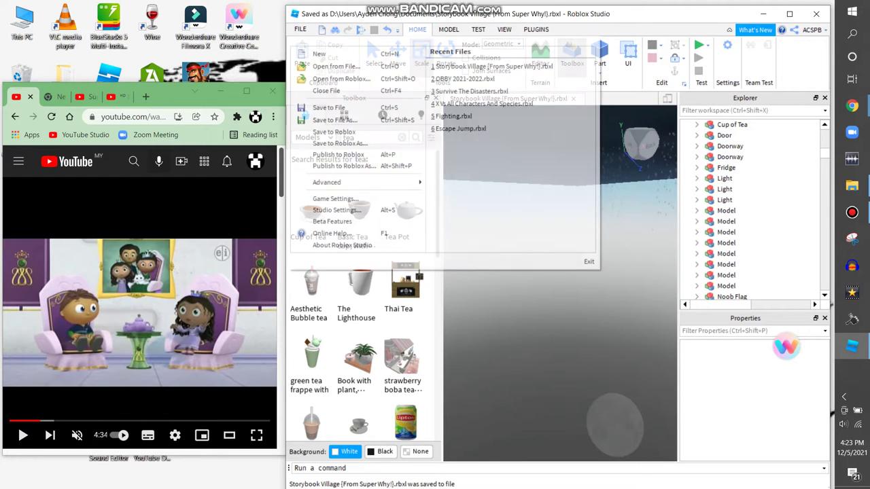
click(300, 29)
click(299, 29)
click(300, 29)
click(300, 29)
click(300, 30)
click(300, 29)
click(299, 29)
click(300, 29)
click(300, 29)
click(299, 29)
click(300, 29)
key(s)
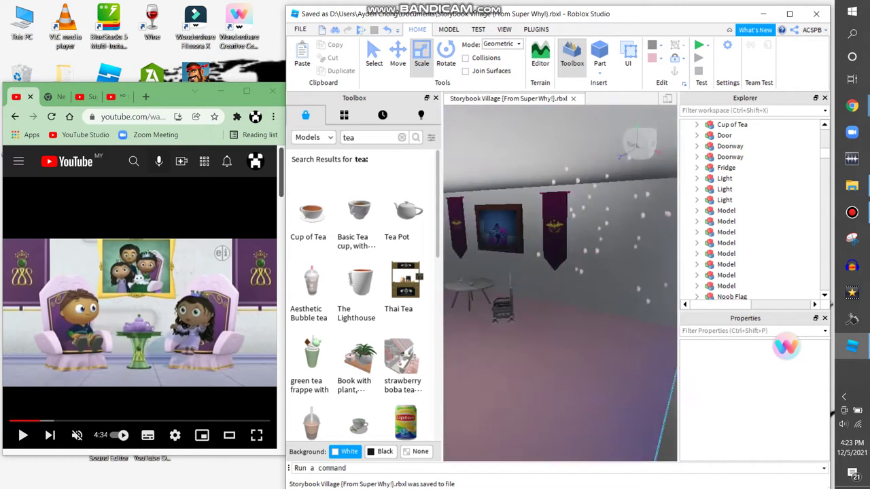
key(s)
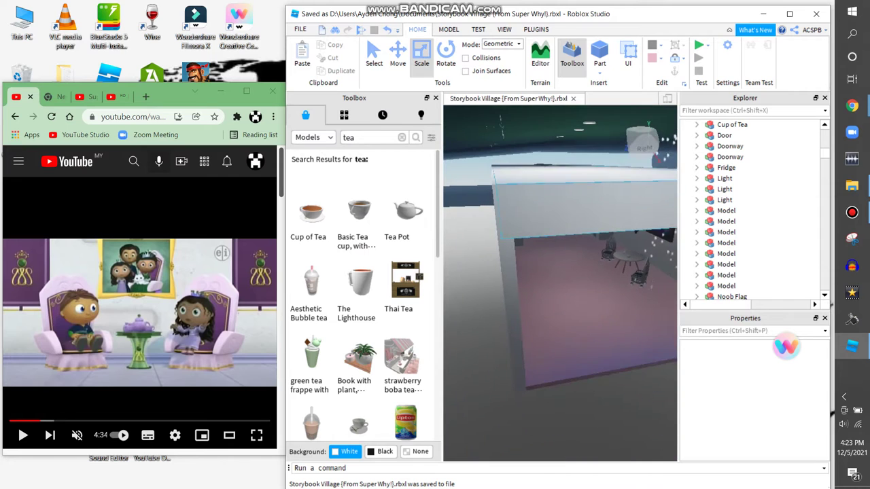
key(a)
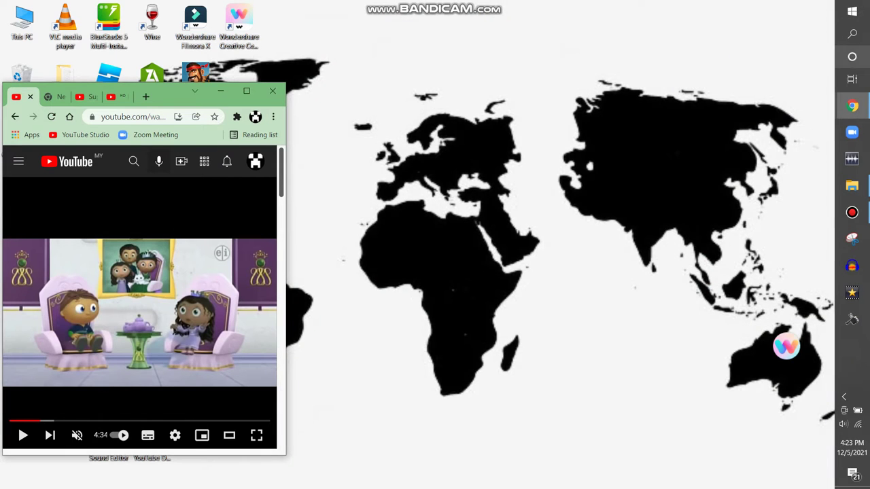
- Find Roblox Studio with a Windows search, relaunch it and reopen Storybook Village {From Super Why!}.rbxl
click(852, 33)
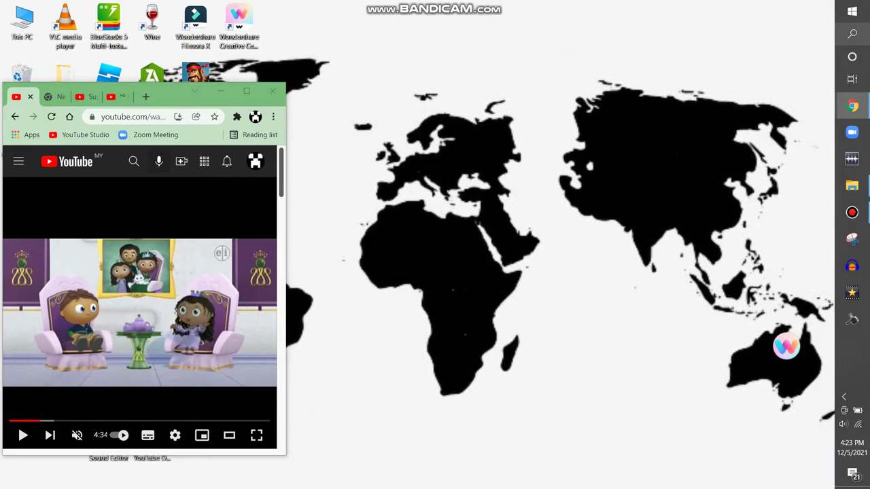
text(r)
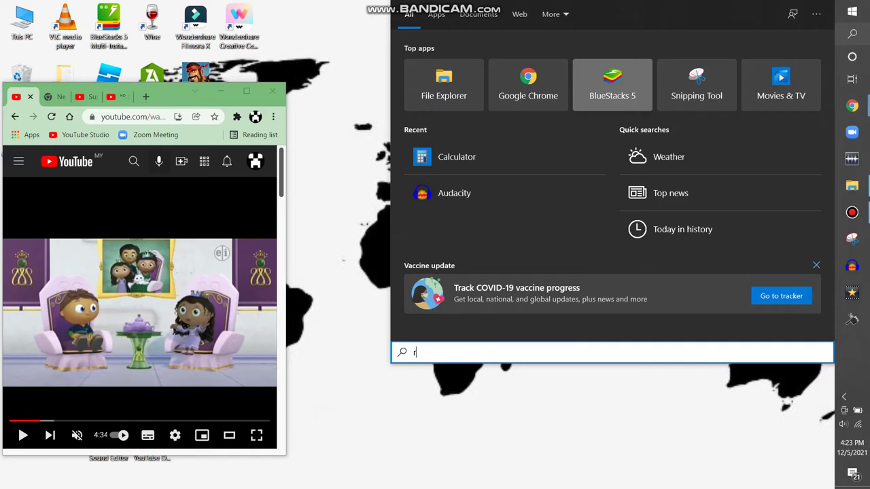
text(o)
key(Return)
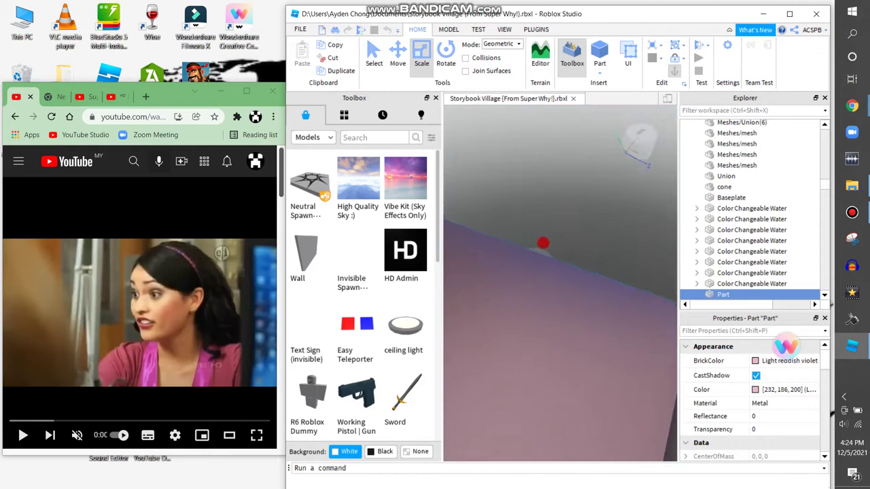
- Select the tea table, both chairs, the cup and teapot, the two banners and the picture, and duplicate them
right_drag(636, 268, 637, 267)
drag(487, 221, 637, 367)
drag(486, 367, 455, 391)
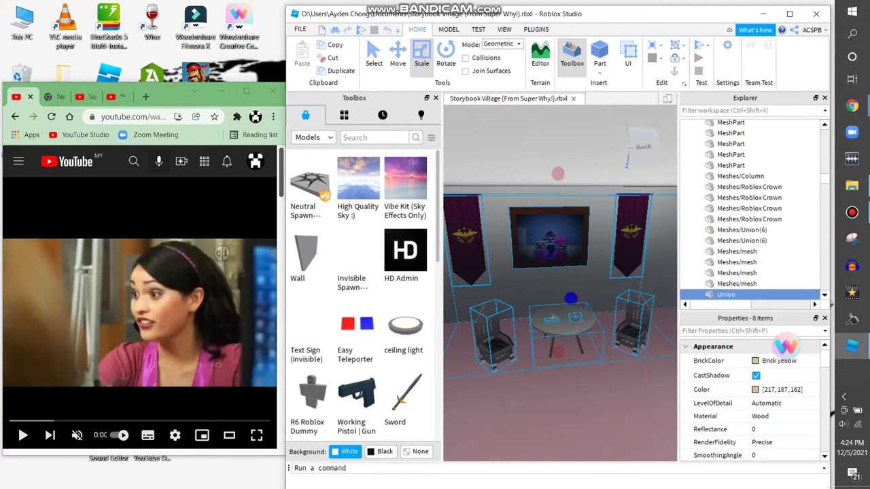
click(339, 71)
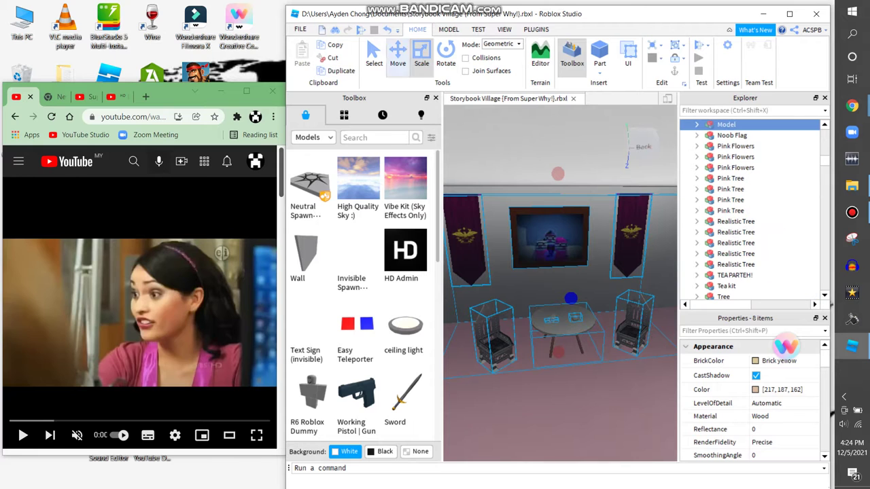
- Rotate the duplicated furniture and wall decorations to face the opposite direction
right_drag(637, 268, 637, 268)
key(ctrl+4)
drag(544, 330, 584, 331)
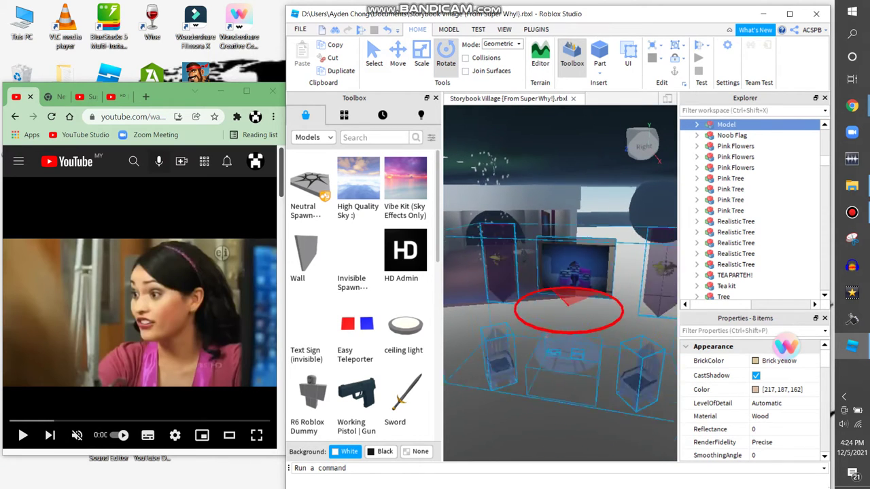
right_drag(637, 267, 637, 268)
click(516, 313)
scroll(560, 283, down, 5)
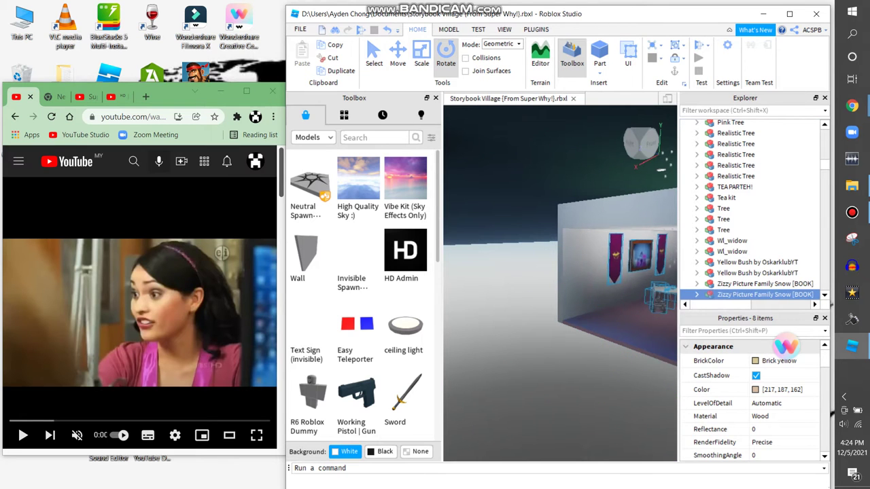
- Position the duplicated tea table, chairs, banners and picture against the opposite wall of the room
scroll(561, 282, up, 10)
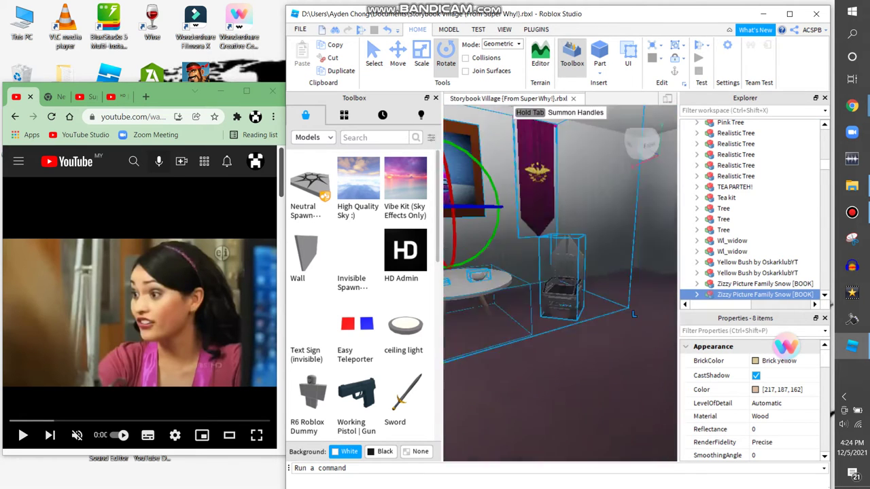
scroll(561, 282, down, 8)
click(561, 282)
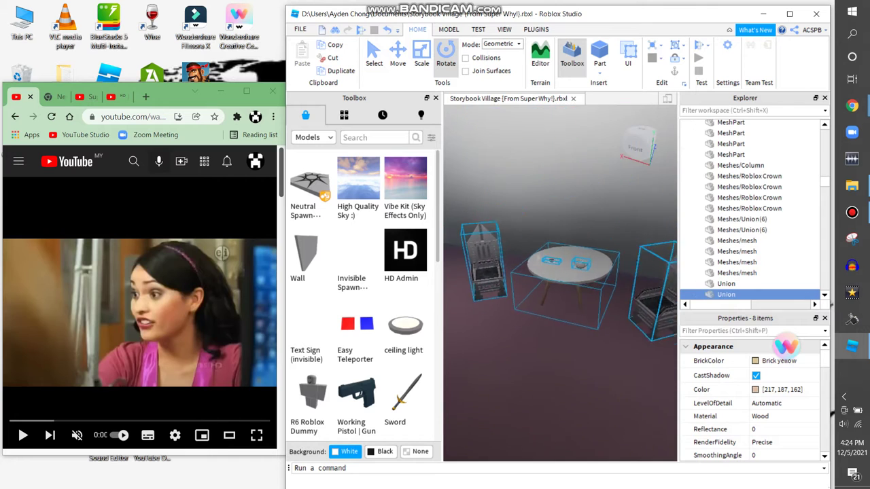
right_drag(561, 282, 561, 268)
scroll(560, 282, down, 5)
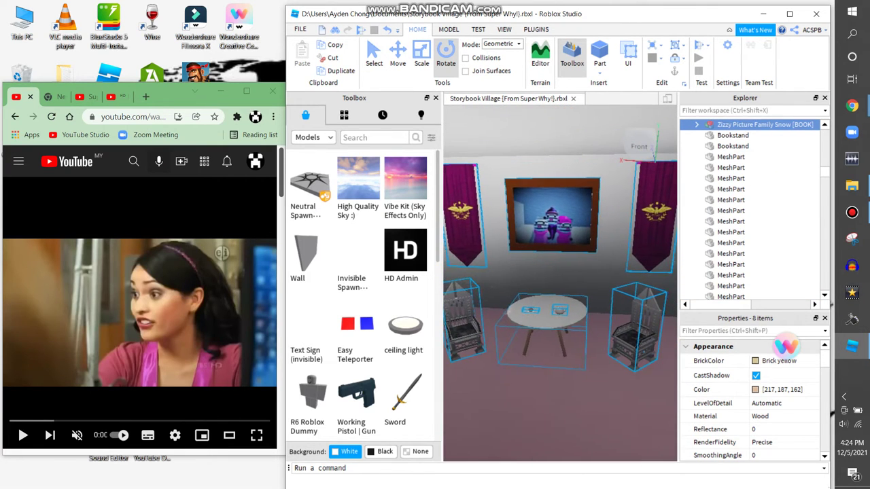
scroll(561, 282, up, 8)
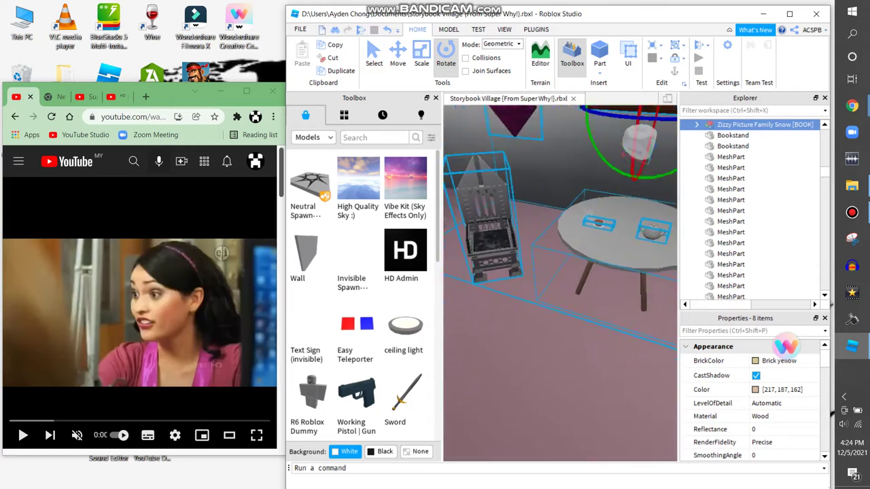
right_drag(560, 282, 554, 355)
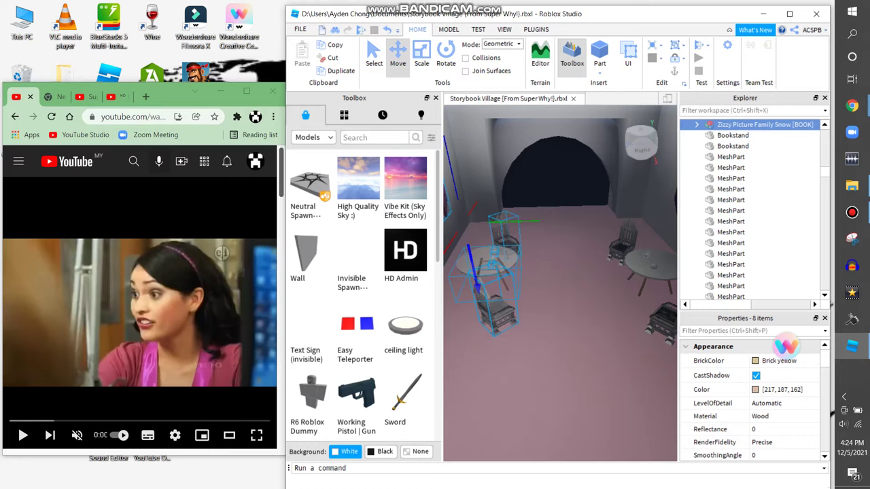
right_drag(516, 381, 524, 367)
scroll(559, 283, down, 5)
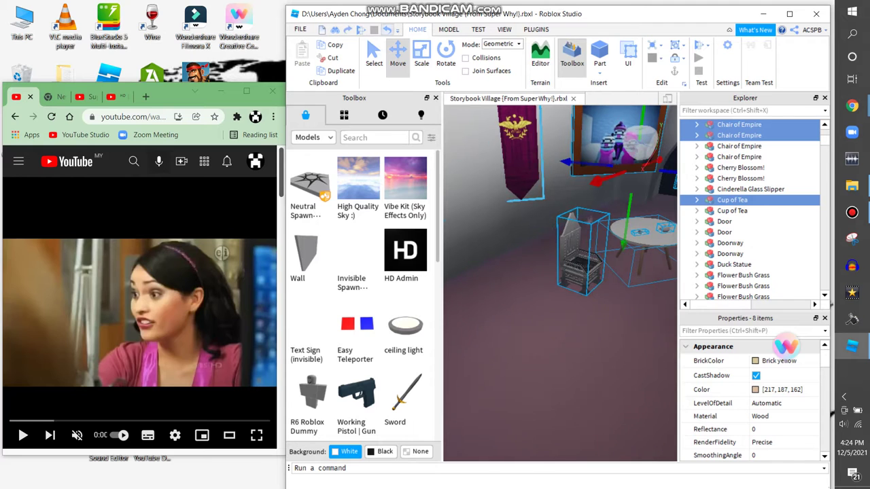
- Lower the duplicated Chair of Empire beside the tea table to an origin height of 10.517
right_drag(560, 283, 526, 285)
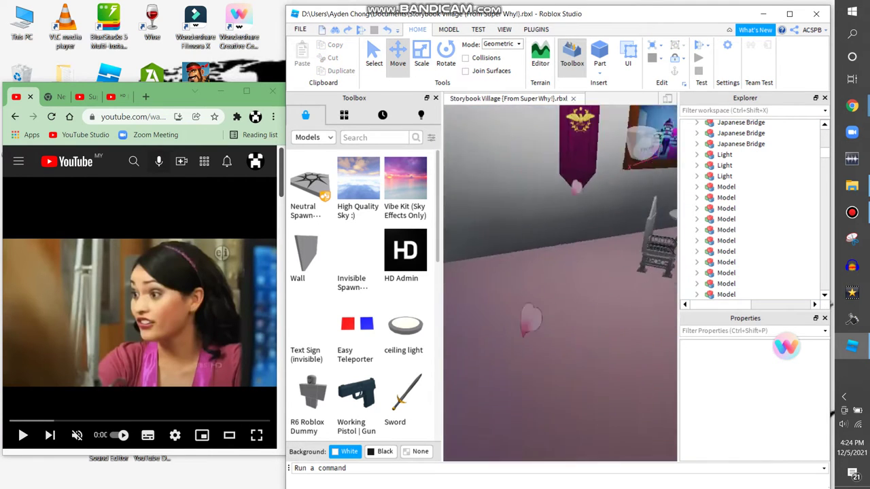
scroll(625, 259, up, 3)
click(552, 265)
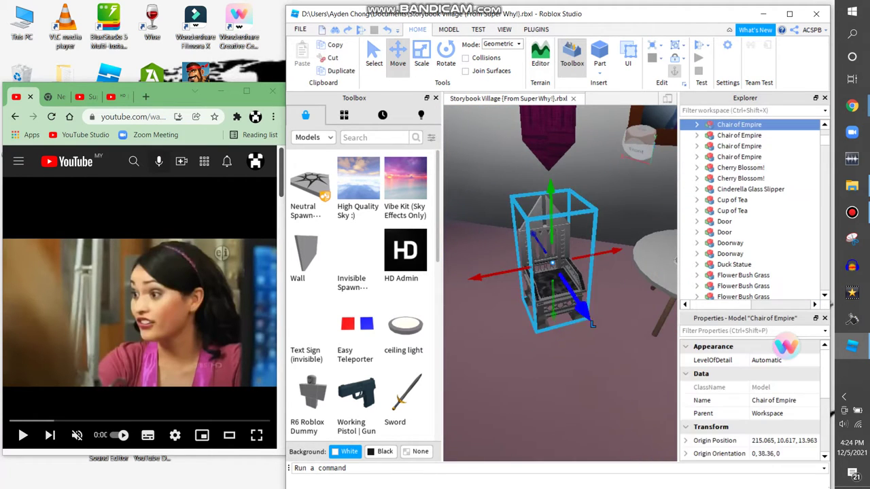
scroll(560, 283, up, 5)
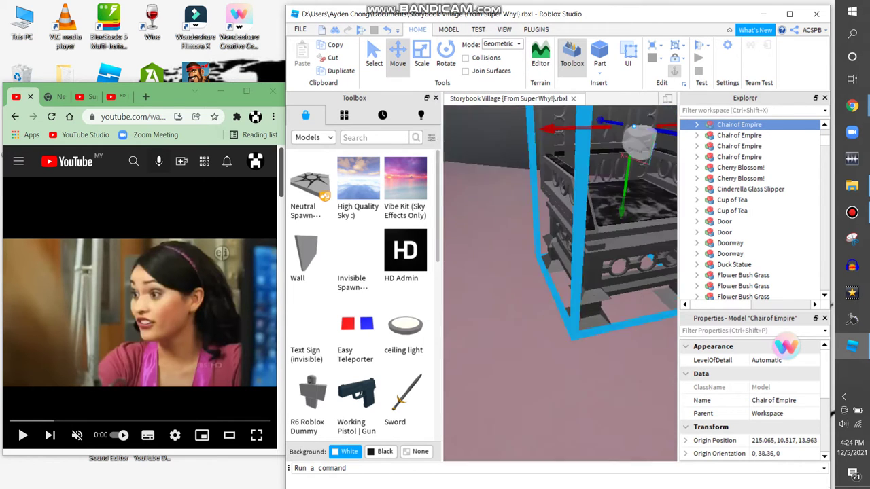
right_drag(560, 284, 544, 299)
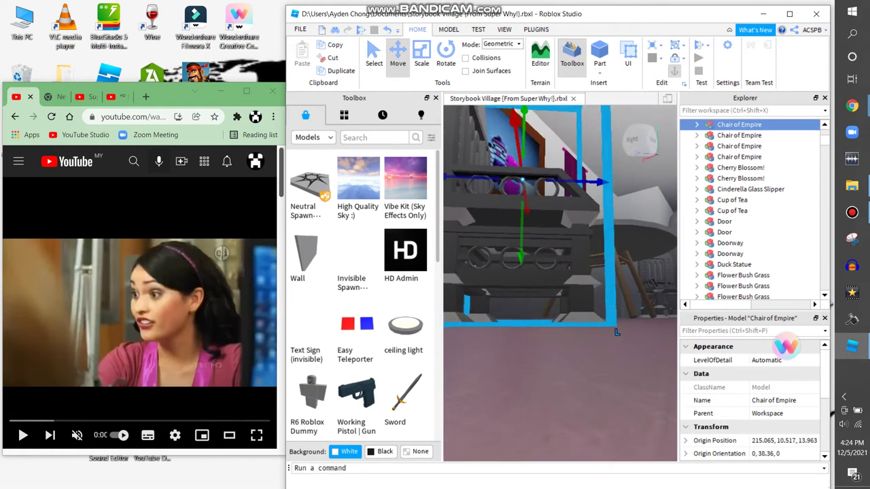
scroll(617, 331, down, 5)
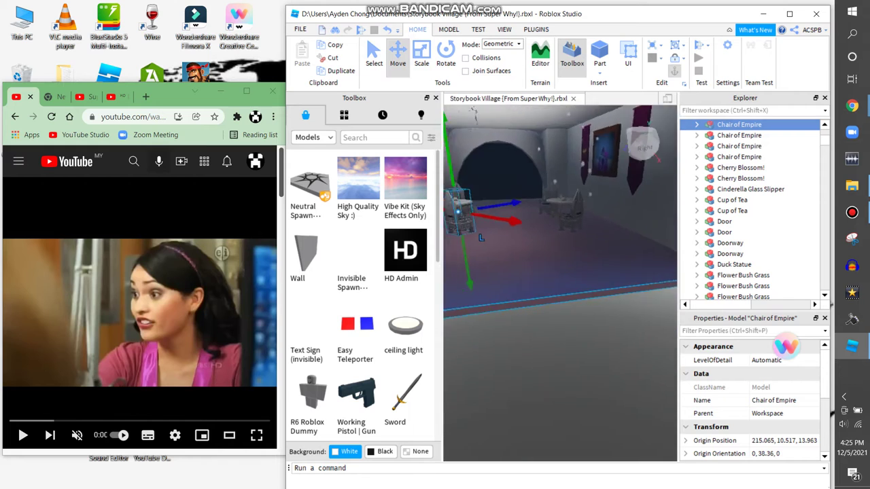
scroll(617, 331, down, 3)
click(618, 331)
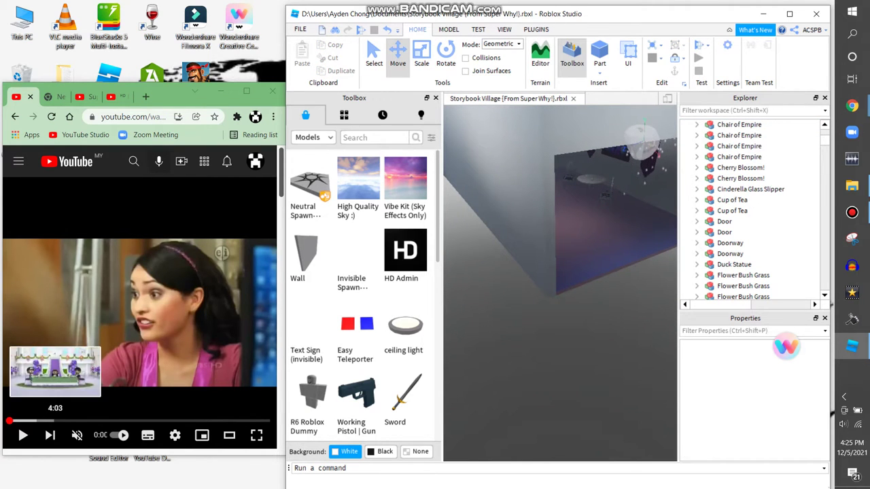
- Seek the reference video to 3:58 and extend the light reddish violet floor part out beyond the building
click(36, 420)
click(405, 326)
key(w)
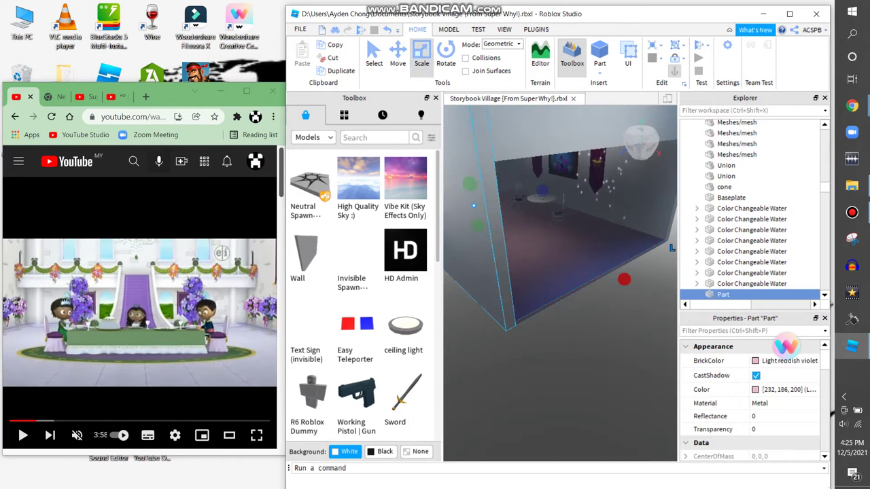
key(ctrl+3)
key(s)
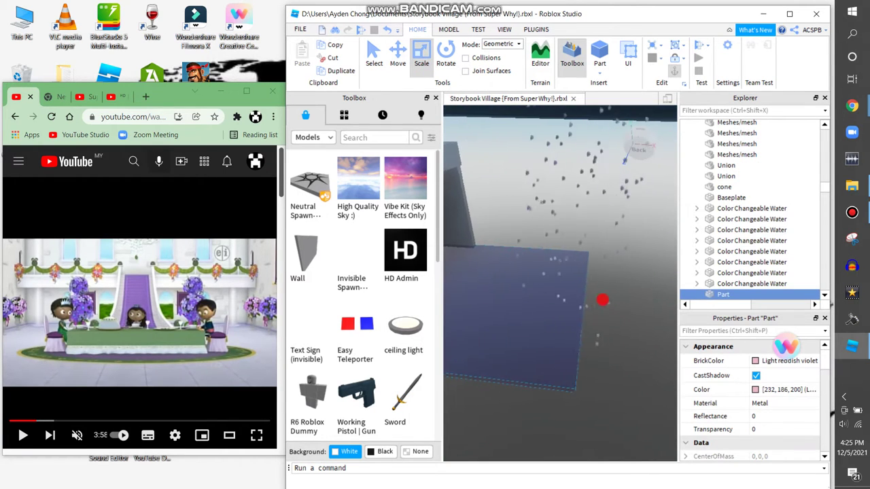
right_drag(628, 317, 595, 450)
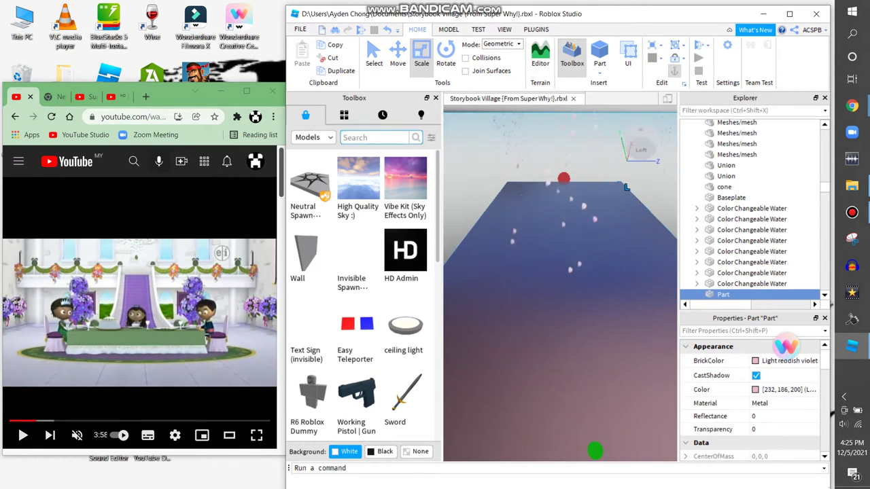
- Search the toolbox models for "mat" and place the round Pink Chair Mat on the extended floor
text(mat)
key(Return)
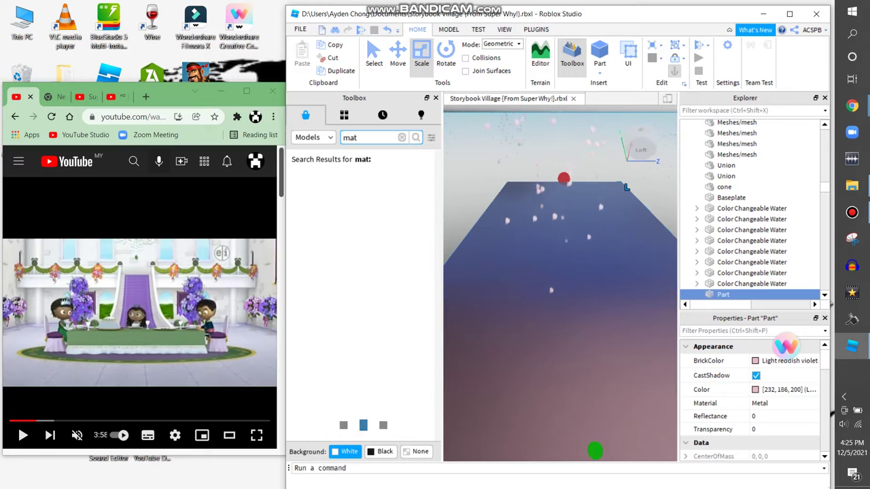
right_drag(593, 451, 574, 394)
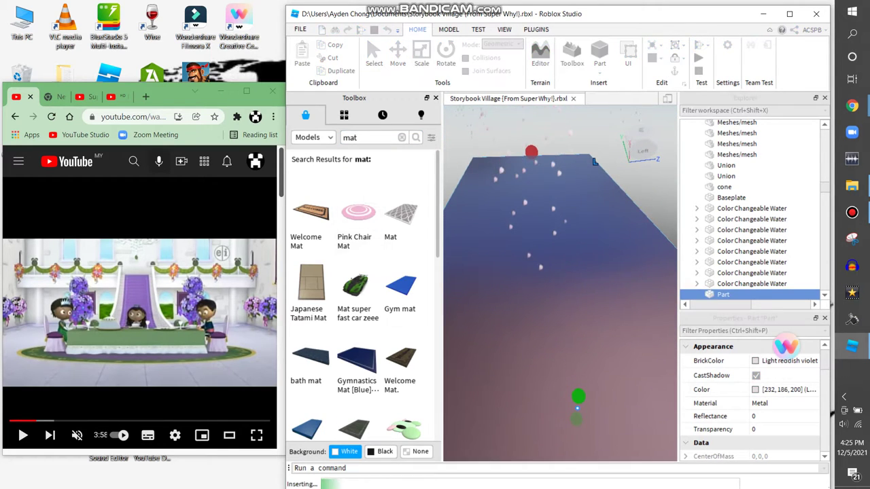
drag(358, 216, 537, 247)
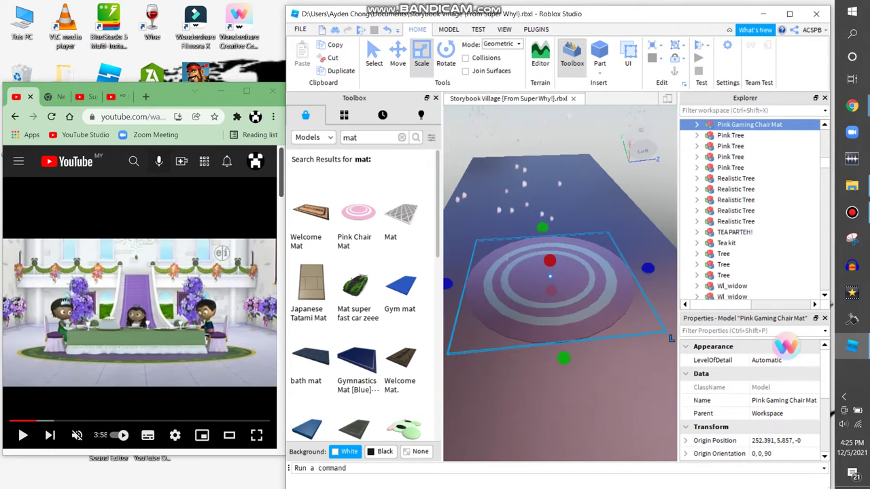
- Resize and reposition the round pink mat on the floor extension, with its origin at 260.617, 5.857, 2.612
key(e)
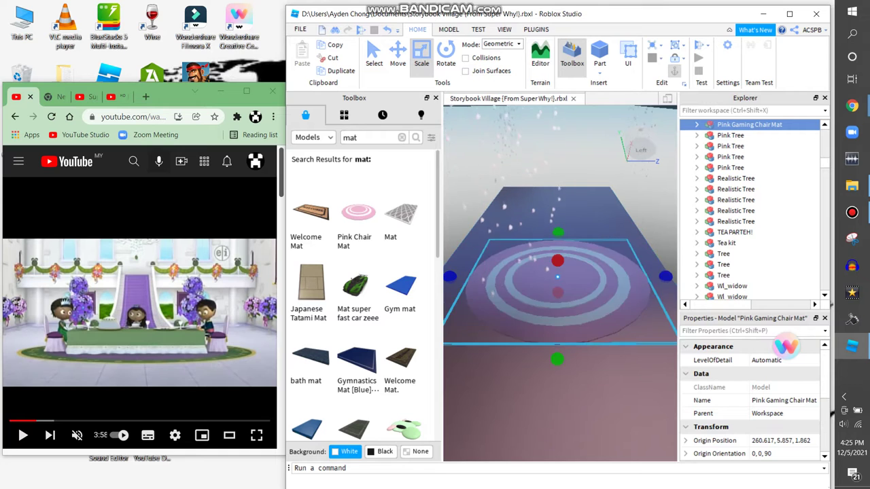
key(f)
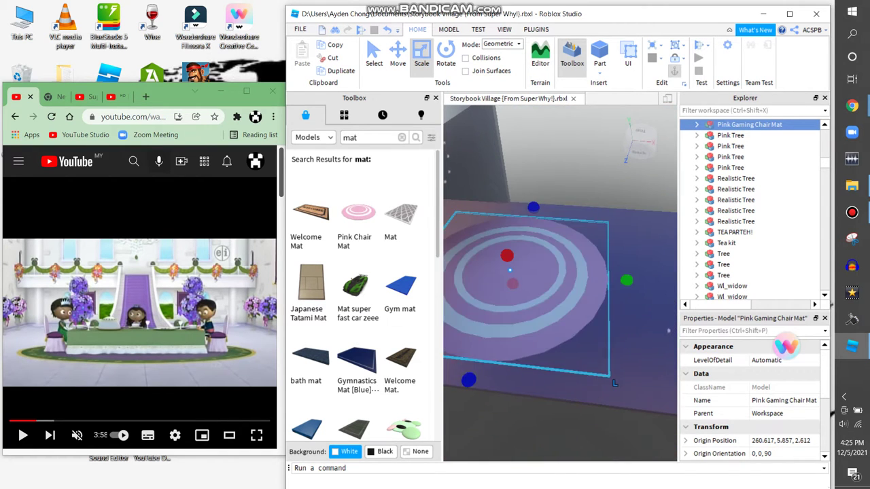
scroll(560, 283, down, 5)
scroll(560, 283, up, 5)
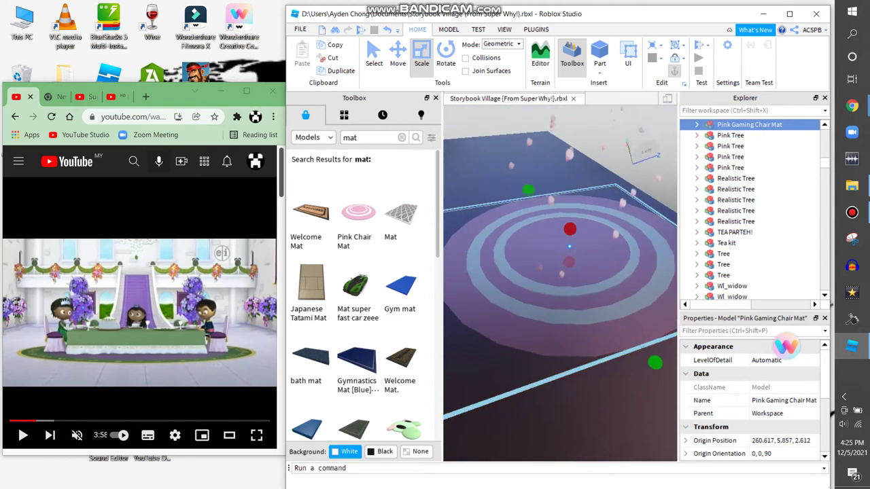
- Search the toolbox models for "table with cloth"
click(401, 138)
text(table with cloth)
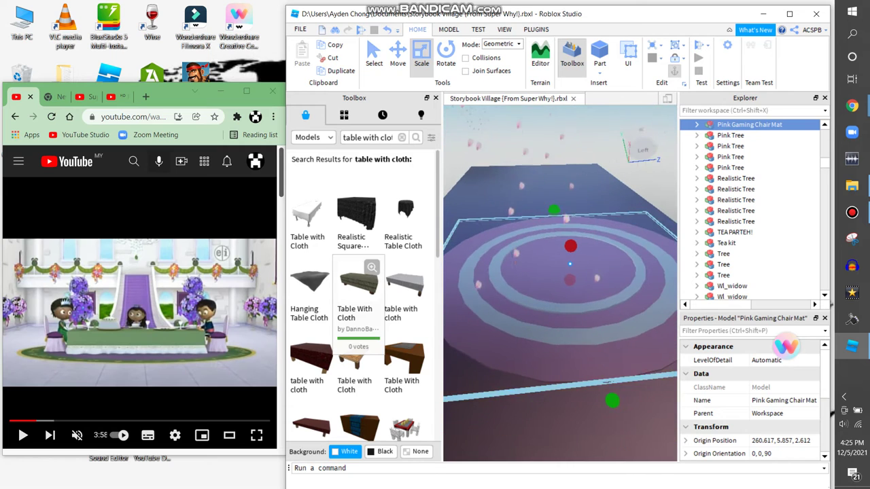
drag(358, 282, 559, 234)
right_click(561, 238)
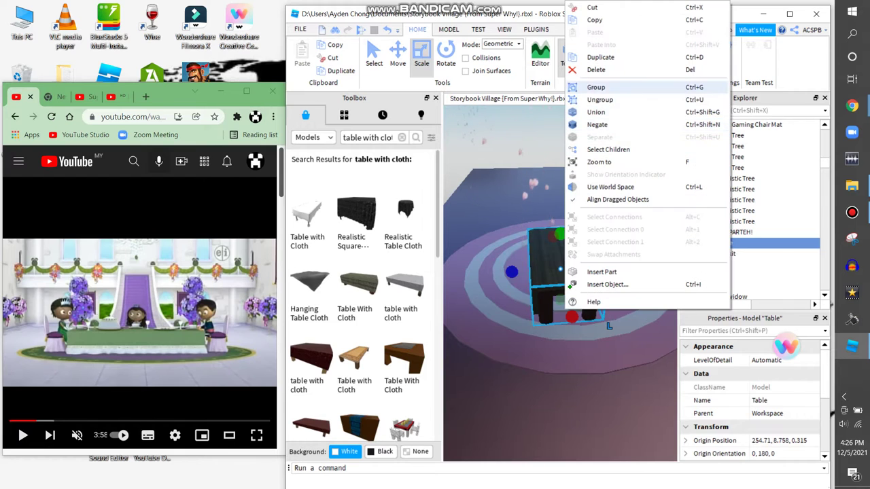
click(591, 70)
- Browse the table results down to the models with coloured table cloths
scroll(365, 292, down, 3)
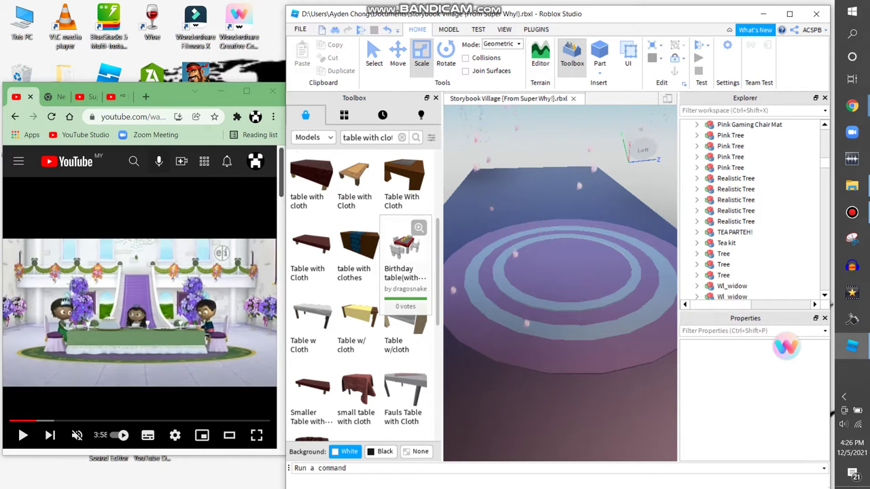
scroll(365, 296, down, 4)
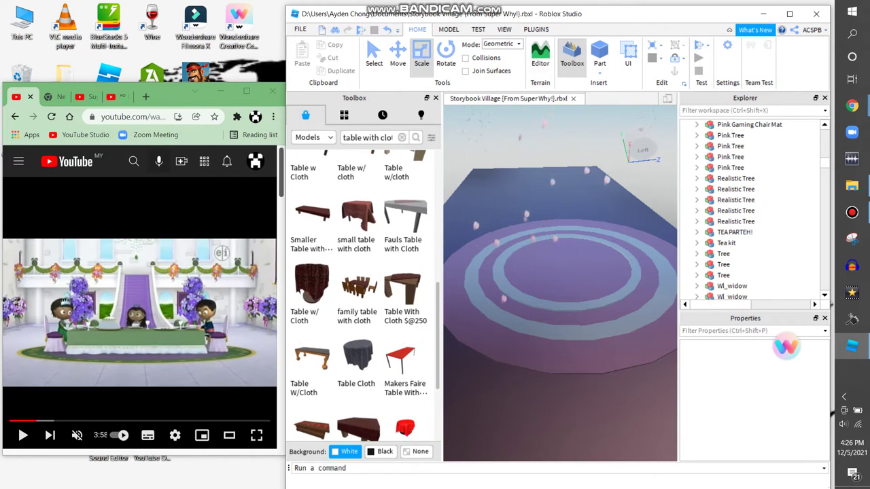
scroll(365, 296, down, 3)
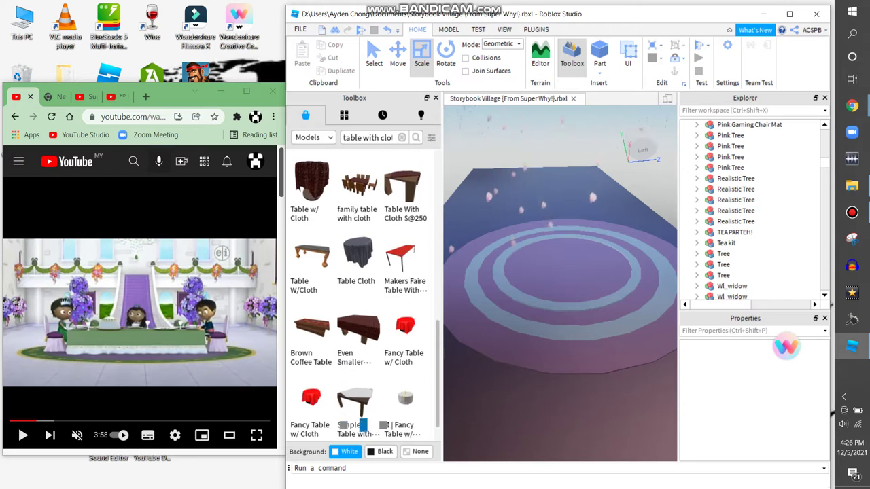
scroll(365, 296, down, 1)
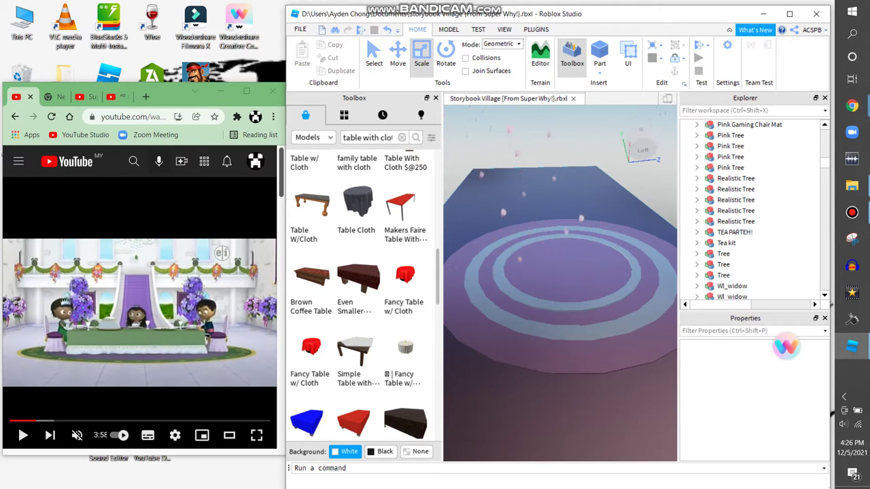
scroll(365, 296, down, 5)
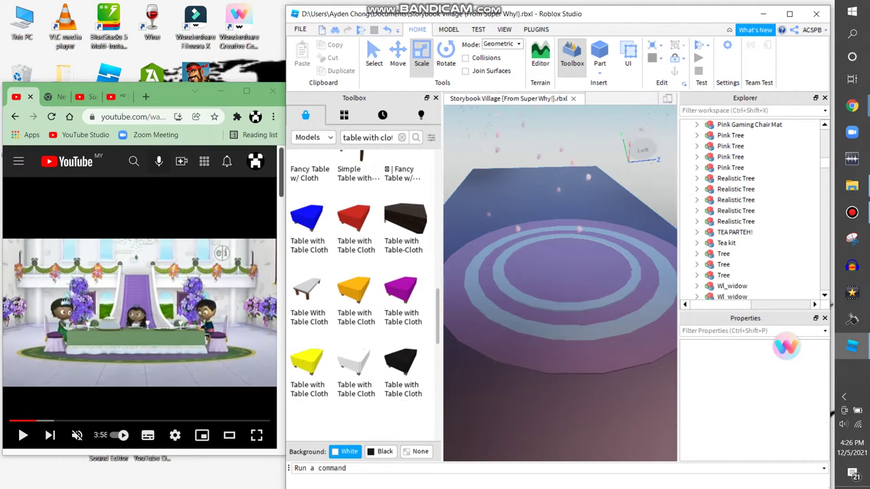
click(400, 266)
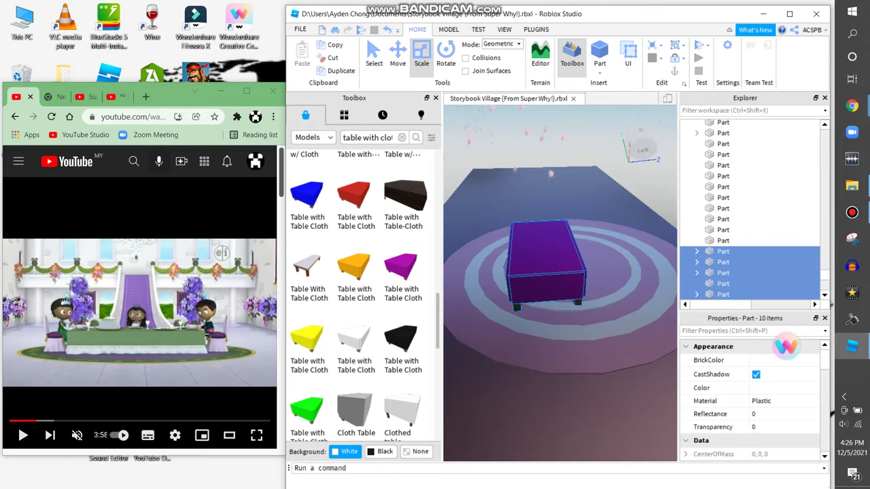
right_click(550, 299)
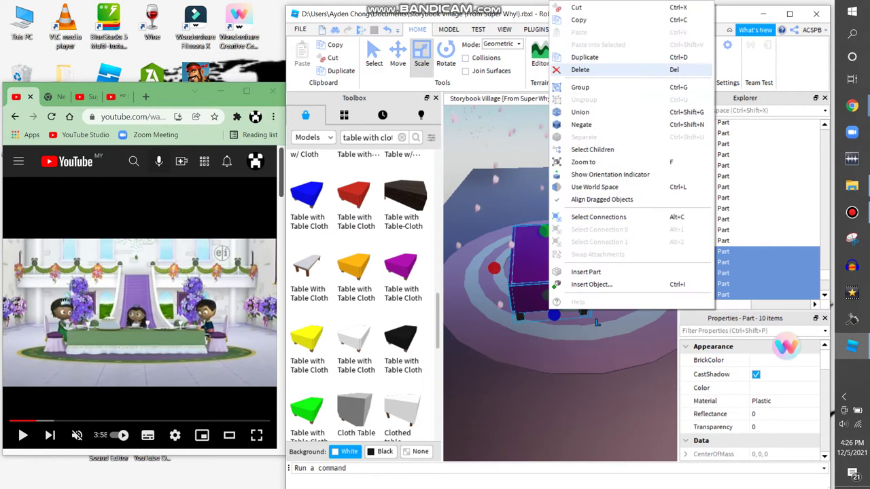
click(584, 70)
- Place the green Table with Table Cloth on the round pink mat and turn it so its long side faces the building
drag(307, 408, 609, 332)
key(ctrl+4)
drag(609, 278, 540, 275)
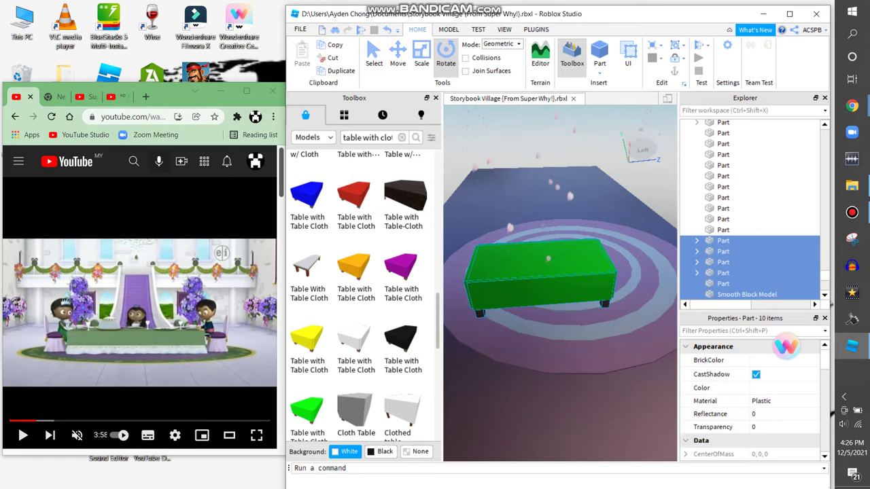
drag(540, 275, 533, 275)
right_drag(533, 275, 541, 299)
- Move the leg and cloth parts at one end of the green table outward to the edge of the round mat
click(542, 298)
key(f)
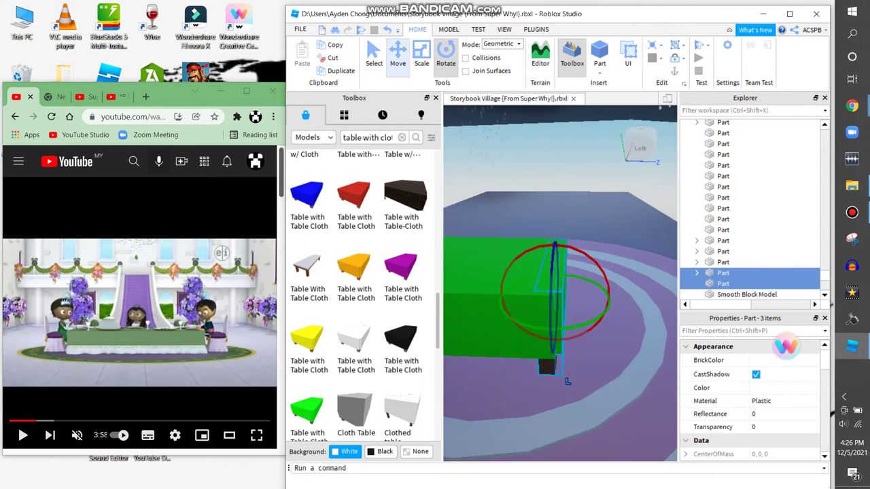
key(ctrl+2)
right_drag(569, 381, 575, 381)
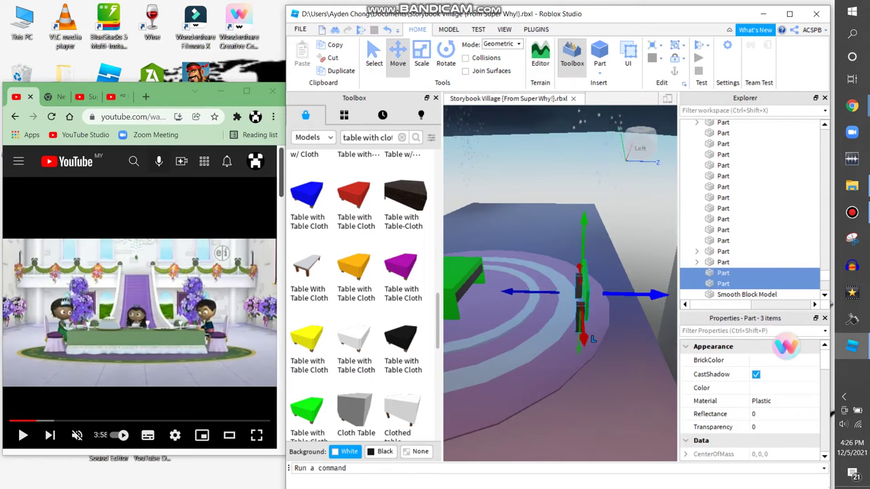
- Stretch the brown tabletop part of the green table to reach the relocated end legs
scroll(476, 292, up, 3)
click(500, 324)
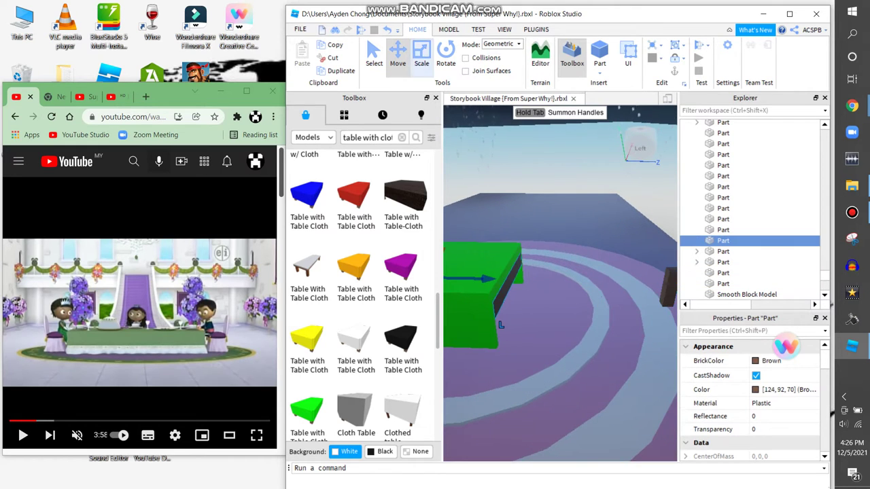
key(ctrl+3)
right_drag(500, 325, 476, 325)
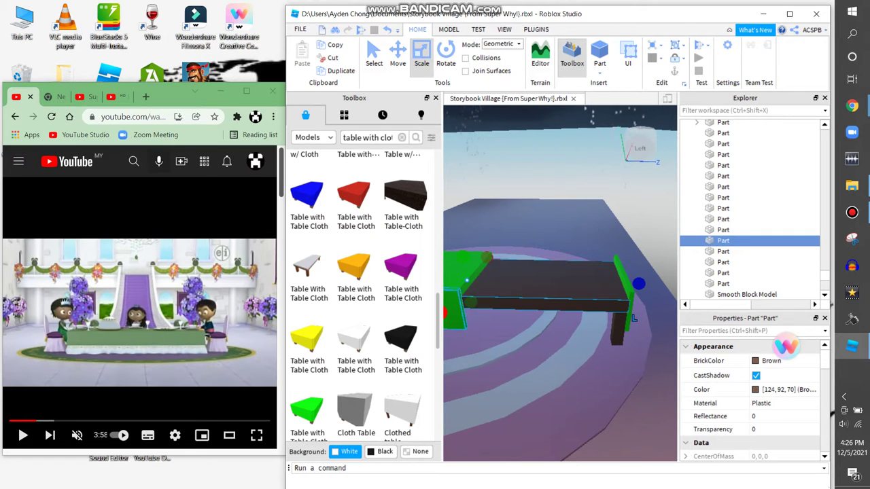
- Stretch the lime green cloth parts along the top and long sides to cover the lengthened table
drag(307, 408, 648, 314)
right_drag(485, 272, 649, 274)
right_drag(557, 285, 713, 285)
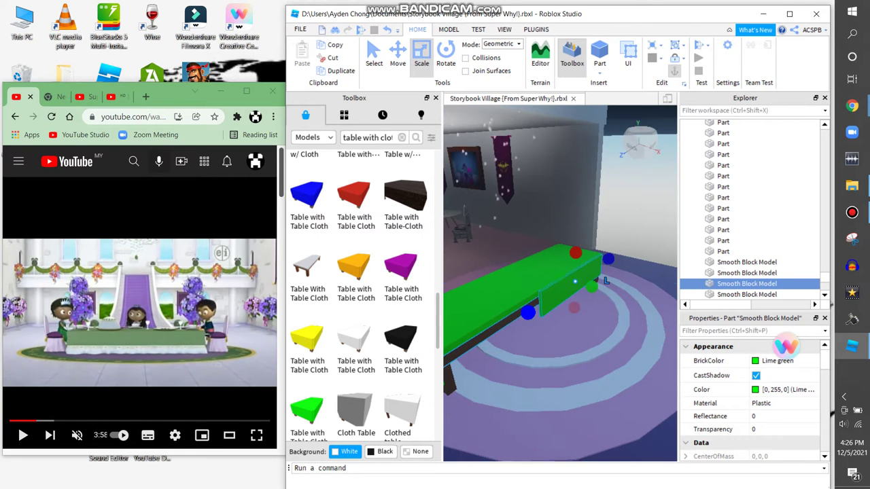
right_drag(557, 285, 598, 285)
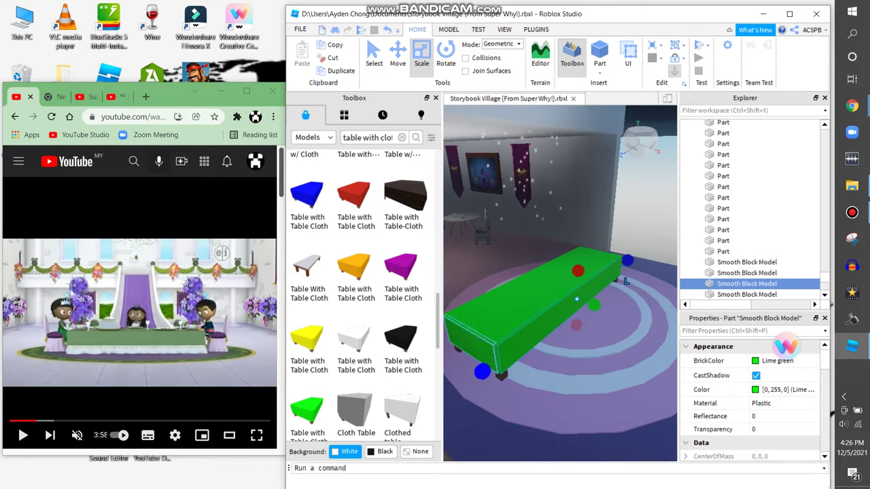
- Inspect the lengthened green table and the round mat beneath it from several angles
click(557, 292)
right_drag(557, 292, 659, 231)
click(578, 320)
right_drag(578, 319, 605, 306)
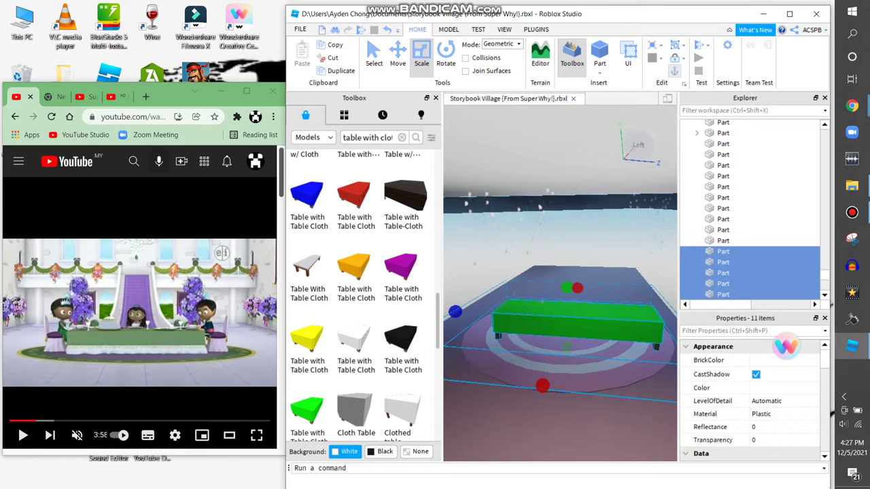
click(543, 258)
right_drag(544, 258, 475, 245)
click(592, 234)
key(w)
key(w)
- Search the toolbox models for "royal chair" and place the dark brown and red Royal Chair at one end of the green table
click(402, 137)
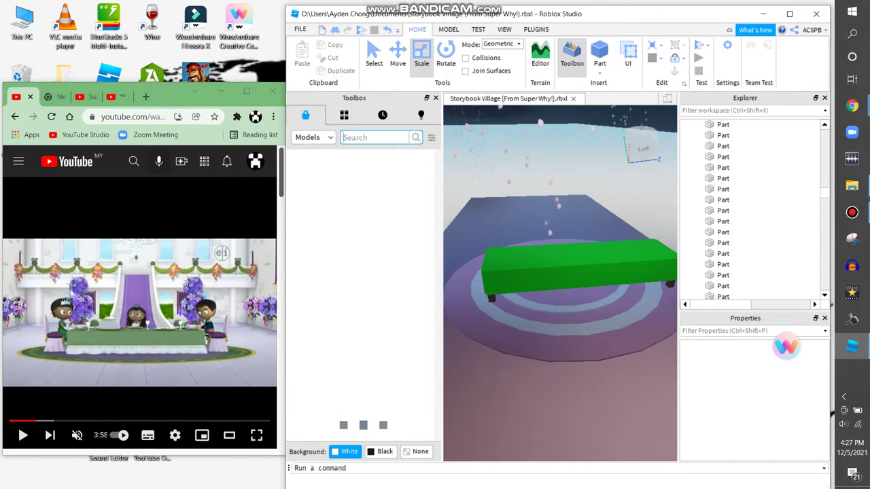
text(royal chair)
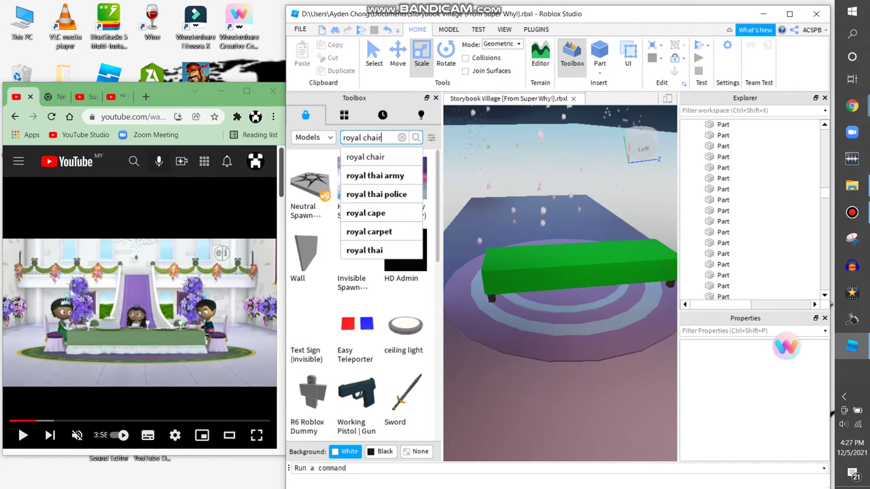
key(Return)
right_drag(560, 272, 510, 287)
drag(404, 216, 506, 350)
- Turn the royal chair toward the table at orientation 0, 90, 0, with its origin at 257.251, 9.908, -15.287
key(ctrl+4)
drag(506, 293, 469, 299)
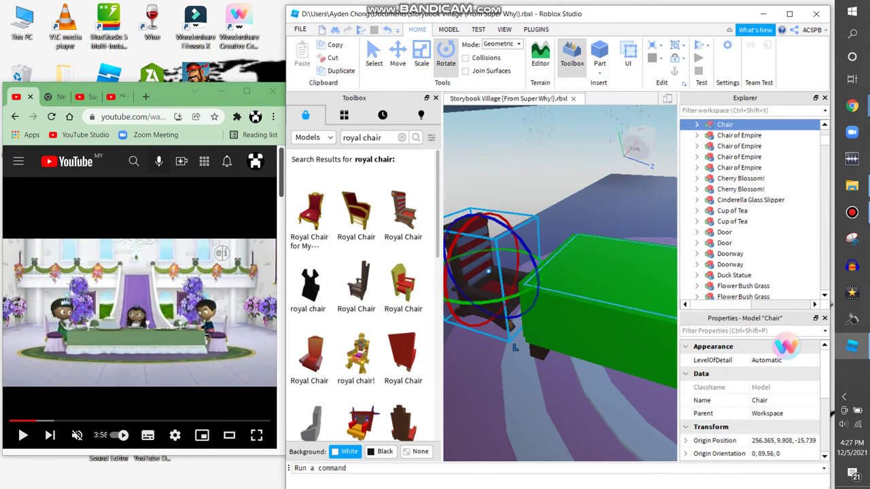
key(f)
drag(576, 288, 581, 295)
- Duplicate the royal chair to the table's opposite end, facing inward at orientation 0, -90, 0, with its origin at 257.075, 9.481, 24.411
key(ctrl+d)
key(ctrl+2)
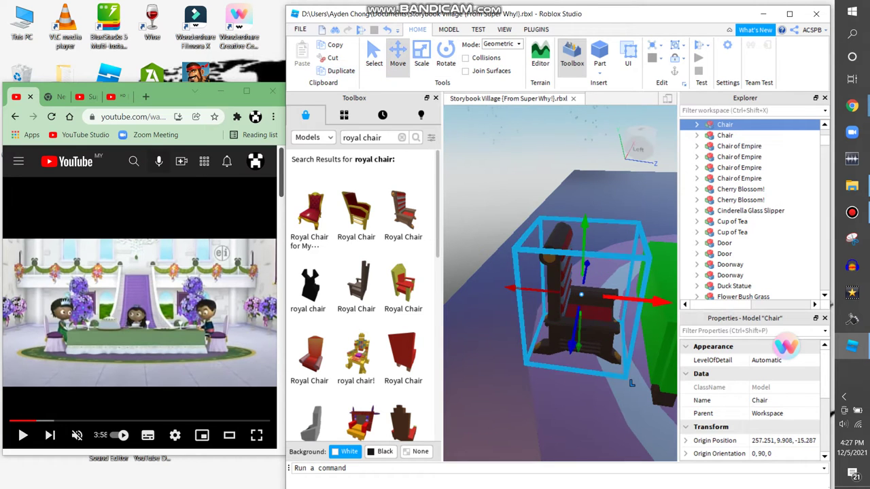
drag(652, 318, 652, 337)
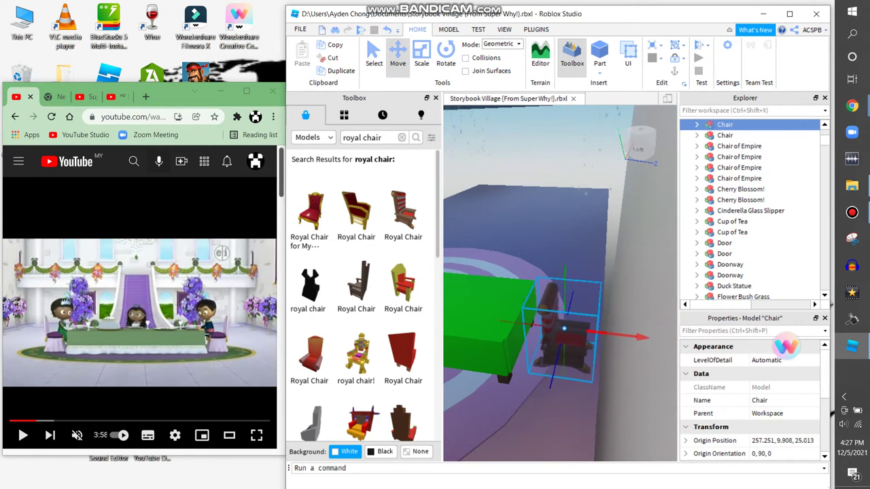
key(ctrl+4)
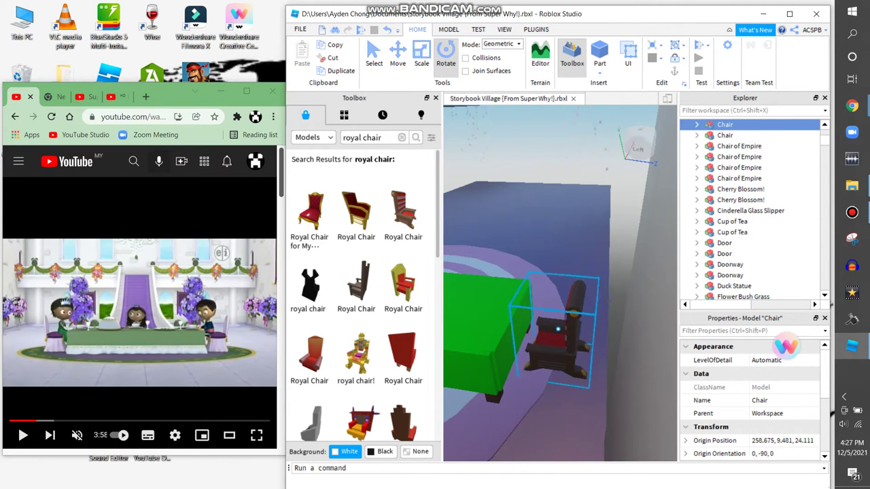
key(s)
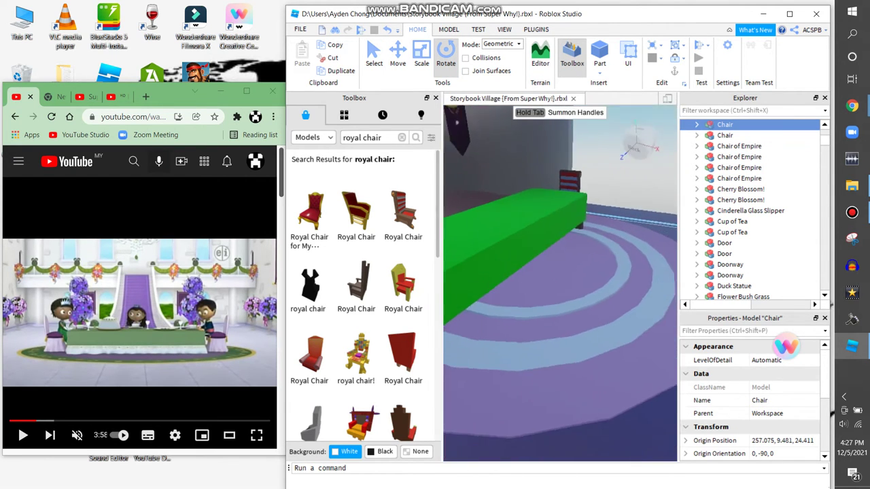
- Place two gold and red Royal Chairs side by side behind the green table, facing the building
click(403, 285)
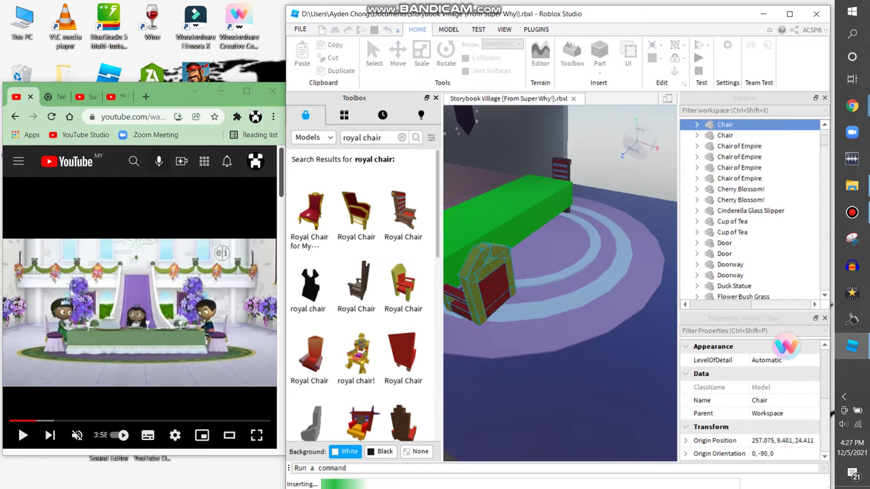
right_drag(571, 270, 621, 347)
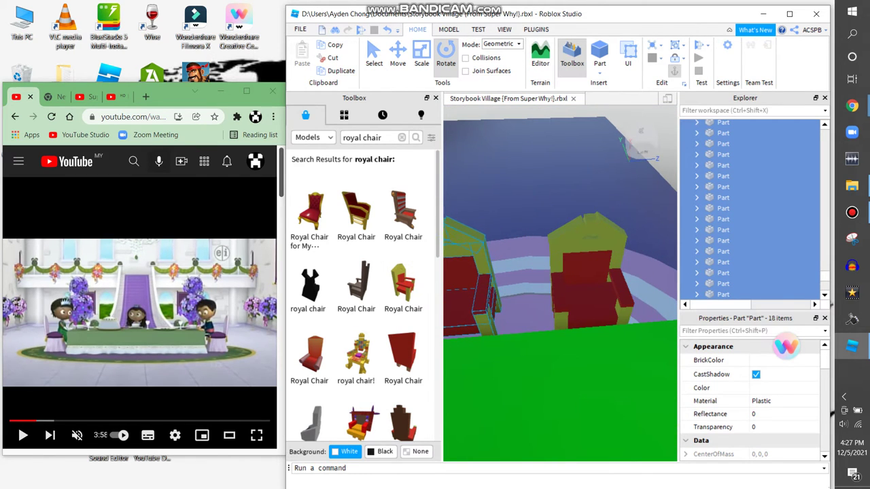
right_drag(512, 346, 572, 311)
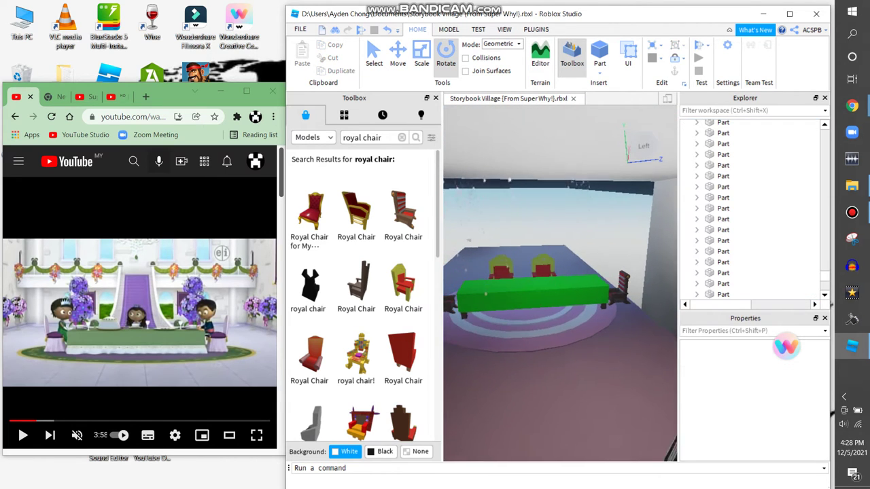
- Extend the white metal side walls of the building outward alongside the floor extension
scroll(623, 315, down, 3)
click(623, 314)
scroll(623, 315, up, 10)
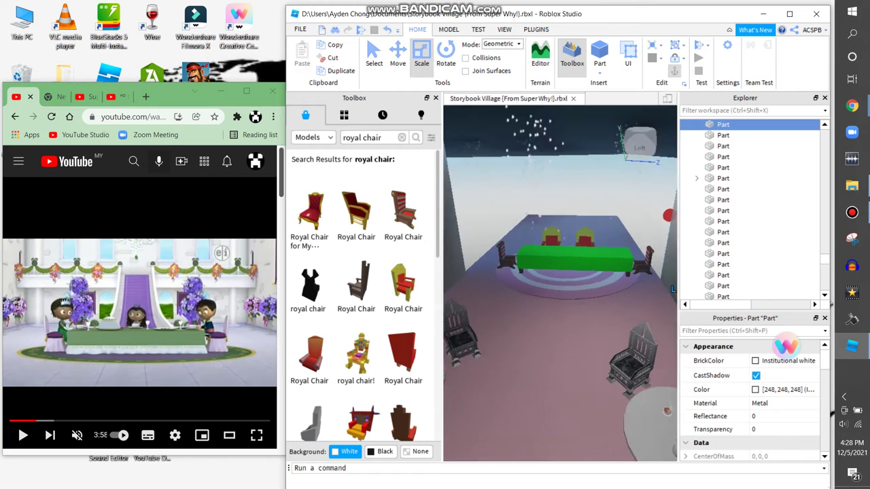
right_drag(640, 308, 586, 288)
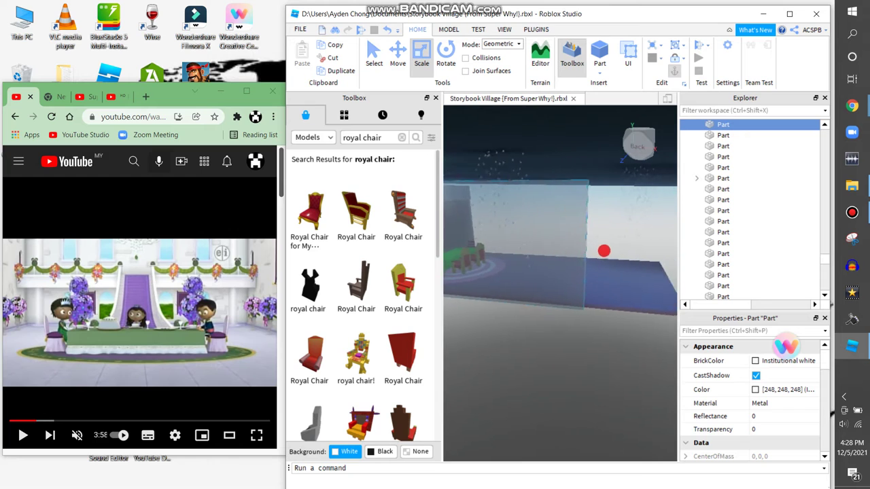
right_drag(585, 288, 583, 258)
click(482, 306)
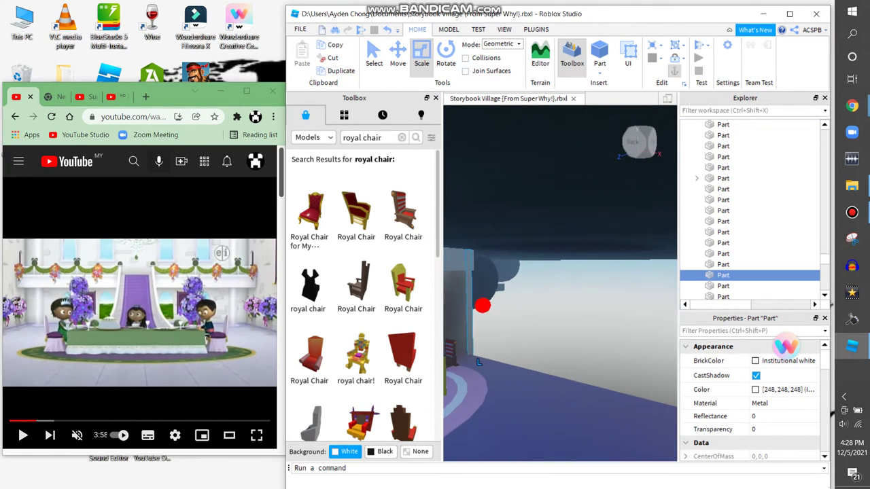
- Extend the upper white metal part of the building outward above the green table
mouse_move(501, 309)
right_down()
mouse_move(521, 269)
mouse_move(594, 258)
mouse_move(537, 256)
mouse_move(567, 247)
right_up()
click(568, 246)
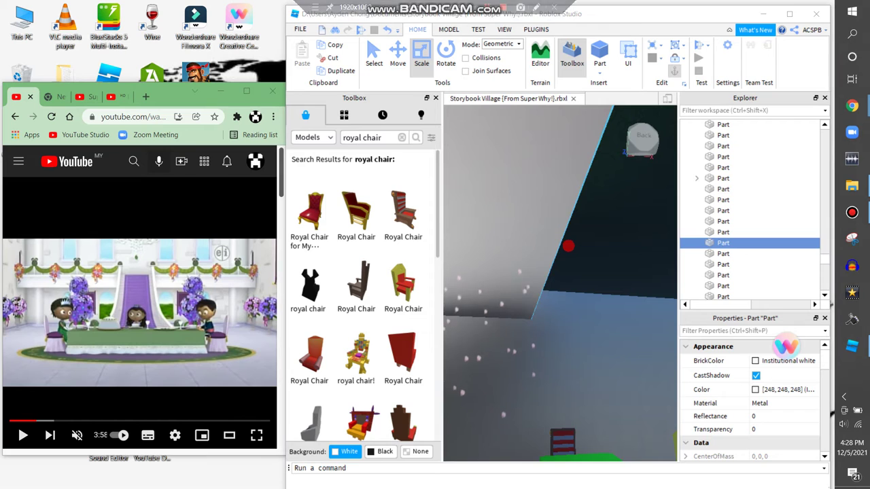
right_drag(568, 246, 523, 150)
- Extend the building's white metal wall and ceiling parts outward over the new floor area behind the royal chairs
key(w)
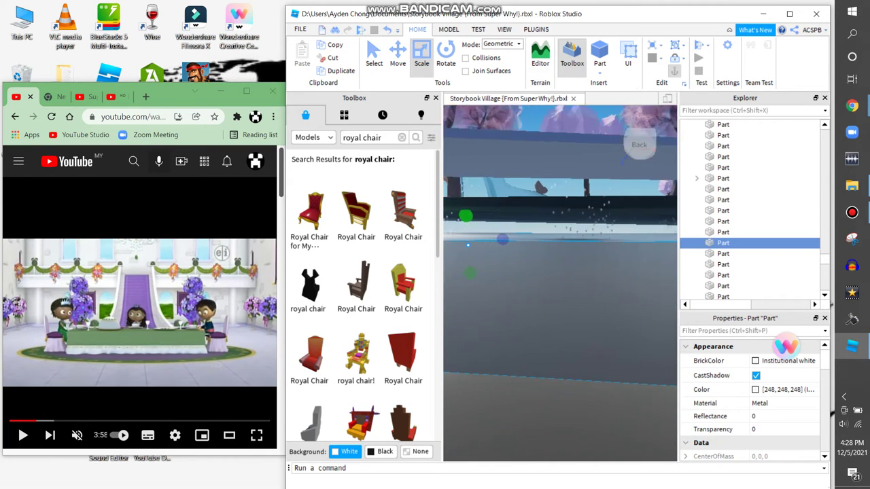
key(w)
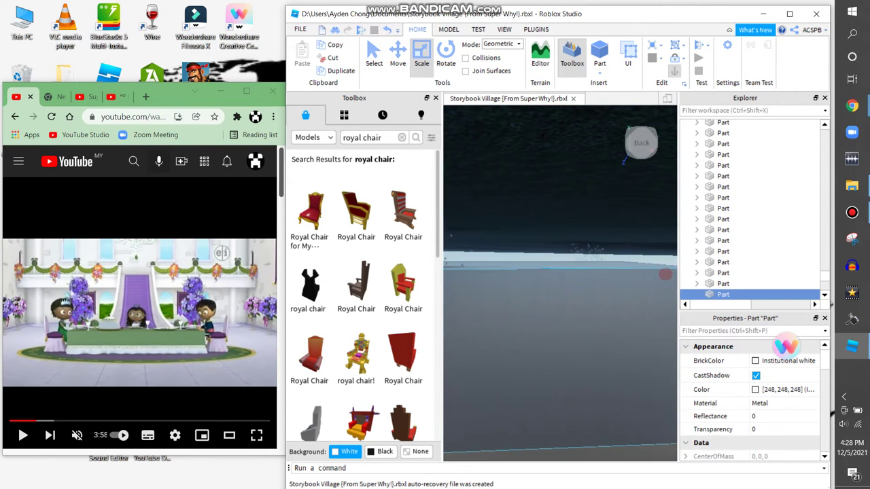
right_drag(614, 268, 517, 260)
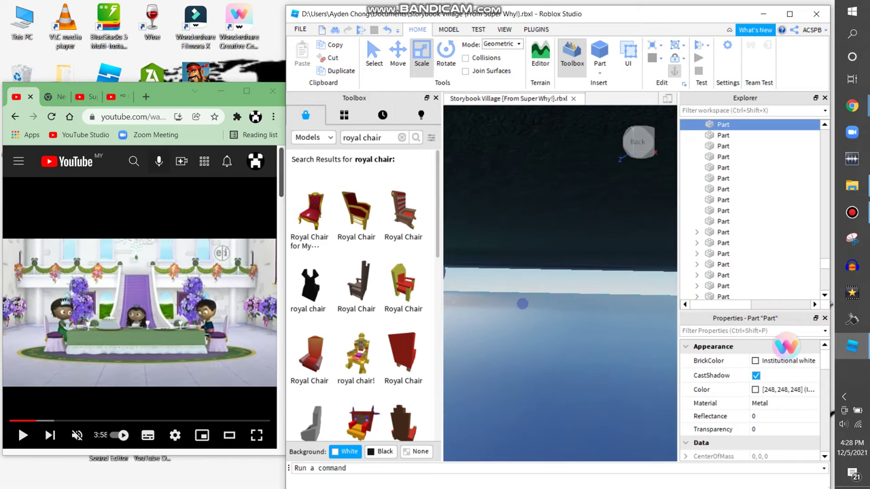
key(f)
right_drag(546, 299, 543, 363)
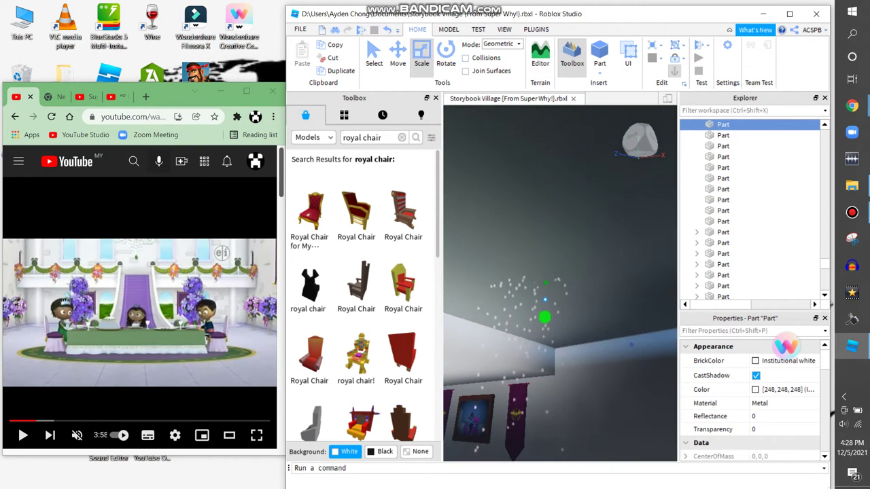
right_drag(537, 206, 537, 205)
- Duplicate the ceiling light repeatedly and space the copies along the extended ceiling, placing the last at 322.4, 46.833, 25.064
click(558, 232)
key(ctrl+d)
key(ctrl+d)
key(ctrl+2)
drag(547, 264, 601, 256)
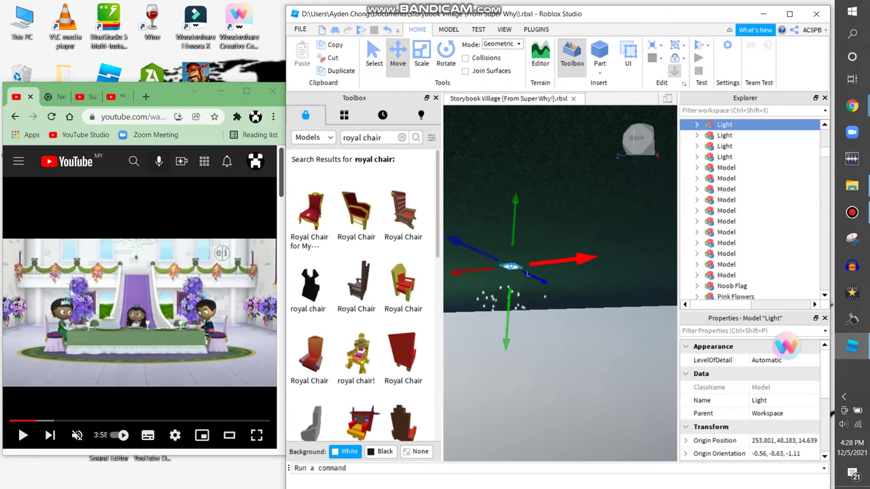
key(ctrl+d)
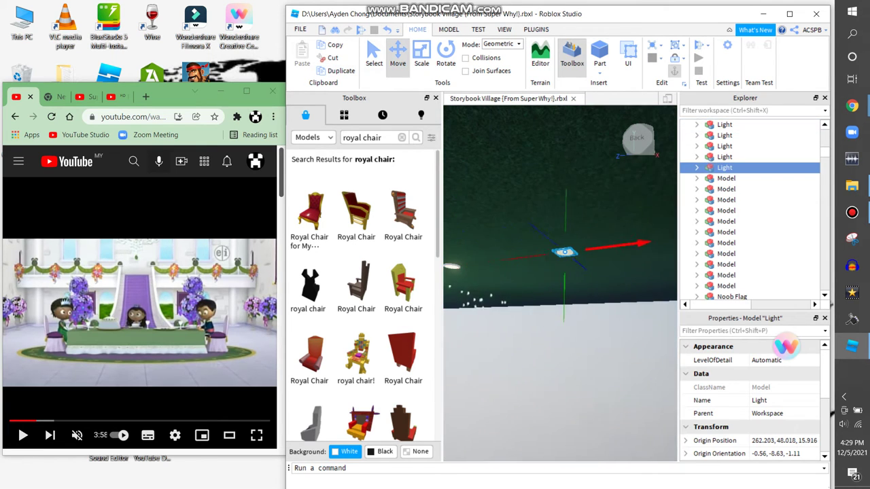
key(ctrl+d)
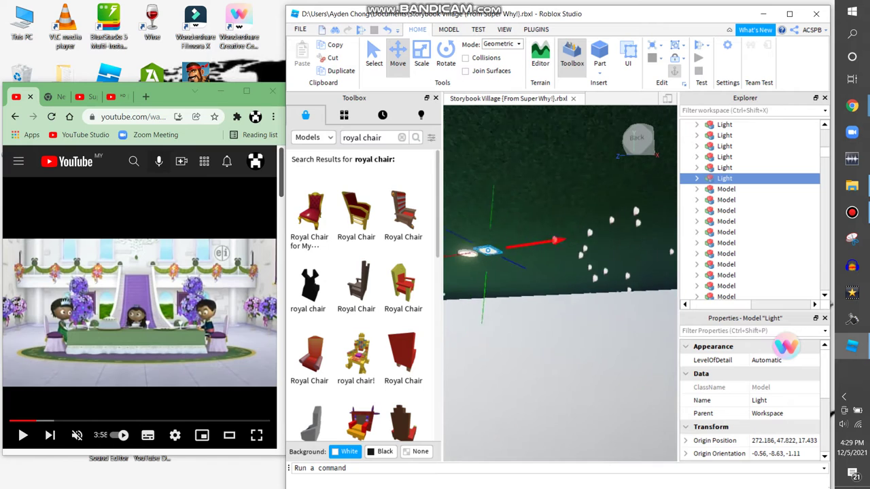
key(ctrl+d)
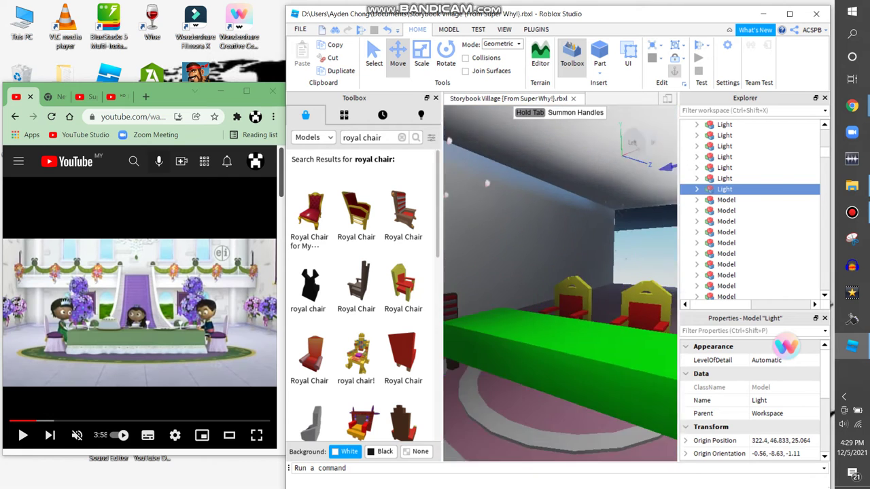
- Delete the small medium stone grey plastic block from the extended floor
key(Escape)
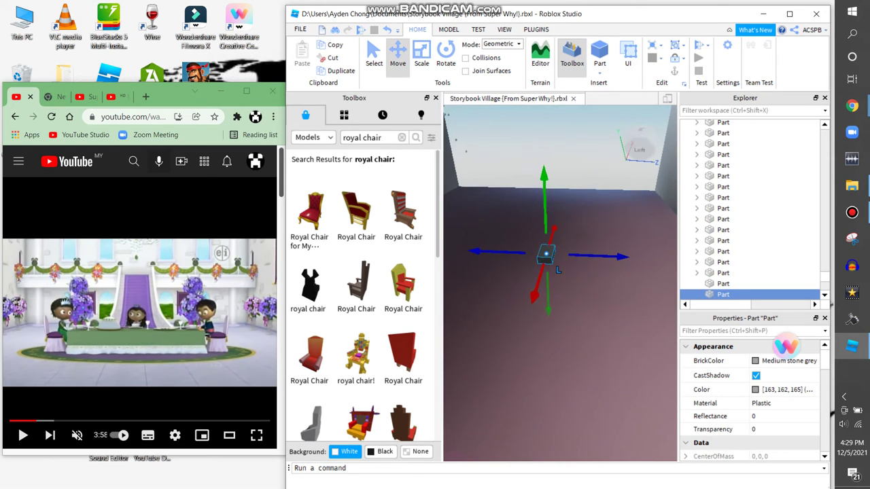
right_click(552, 262)
click(577, 70)
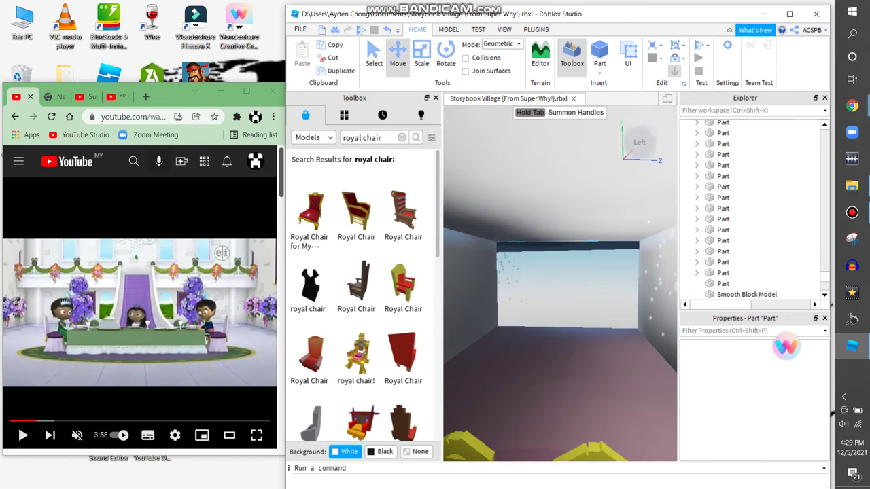
- Search the model library for "stairs"
click(723, 125)
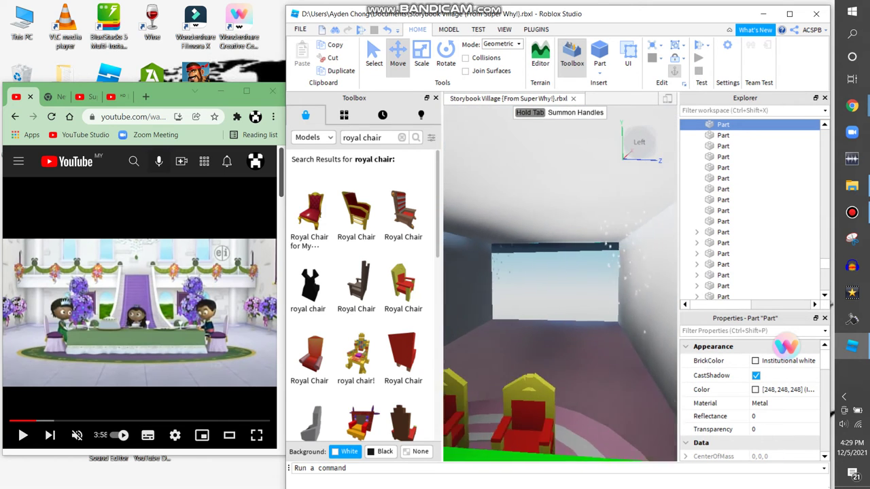
key(w)
click(402, 138)
text(stair)
key(Return)
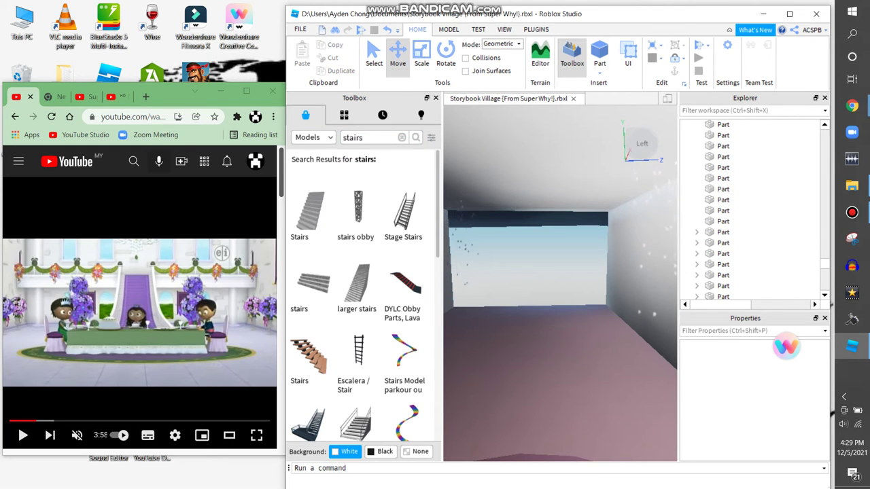
click(403, 212)
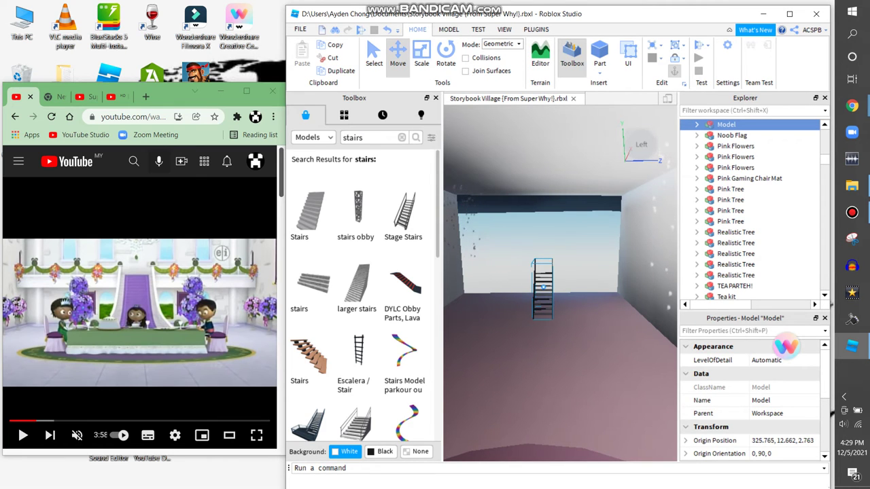
right_click(558, 335)
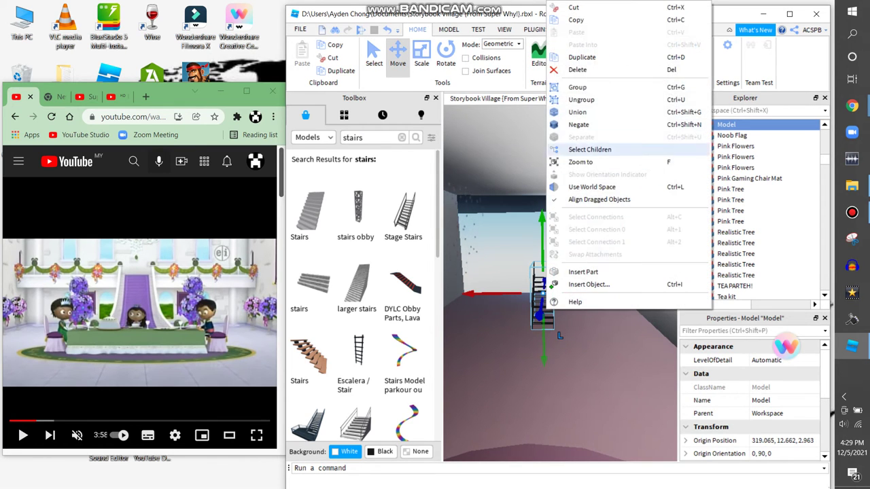
click(583, 70)
- Insert the wooden Stairs model on the floor behind the royal chairs and rotate it to face the table
mouse_move(309, 356)
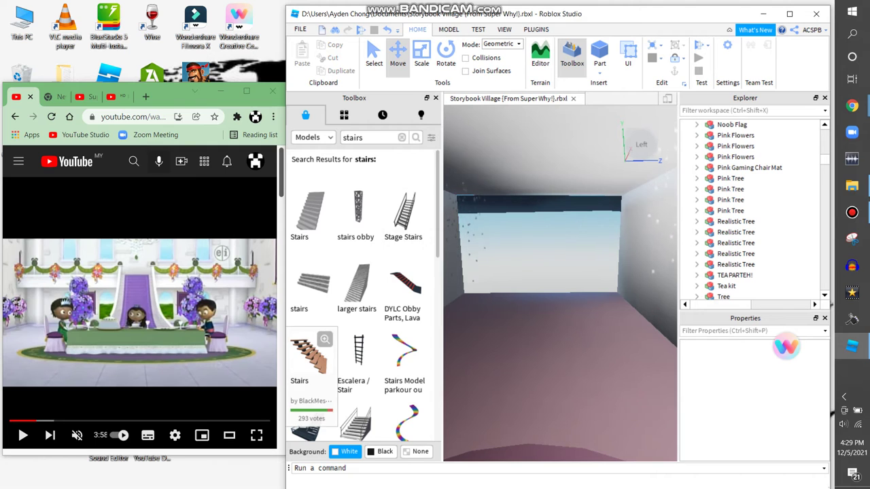
click(309, 357)
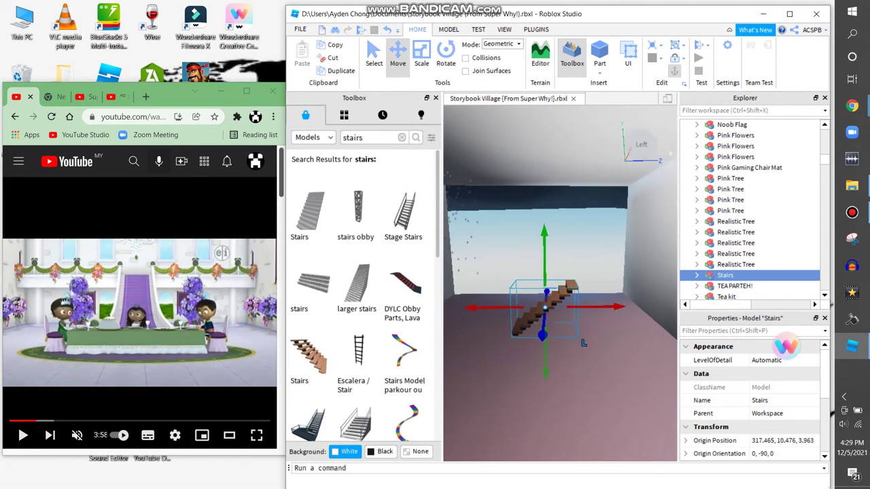
key(ctrl+4)
drag(624, 351, 610, 383)
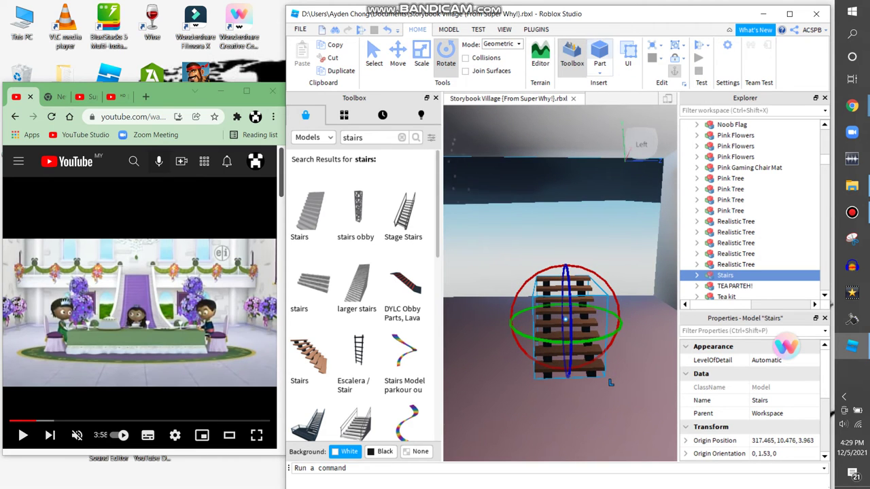
- Recolour the stairs purple and position them straight at 323.315, 10.476, 1.563 with orientation 0, 0, 0
click(658, 57)
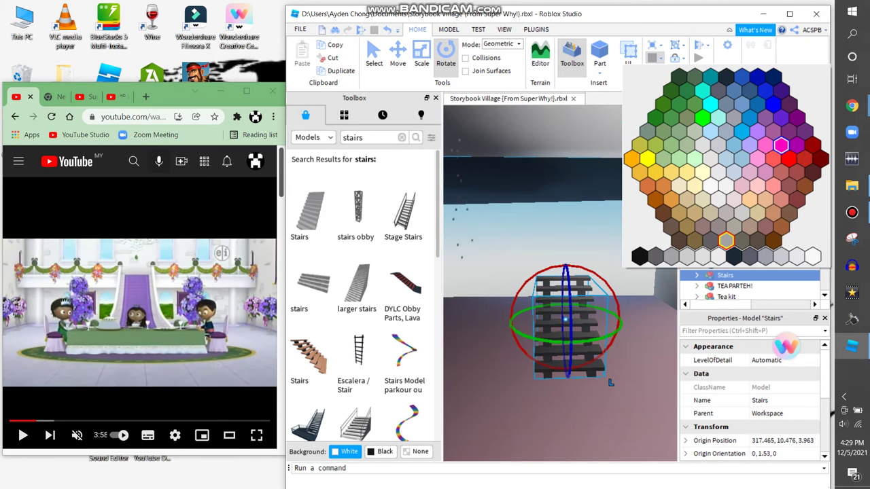
click(797, 144)
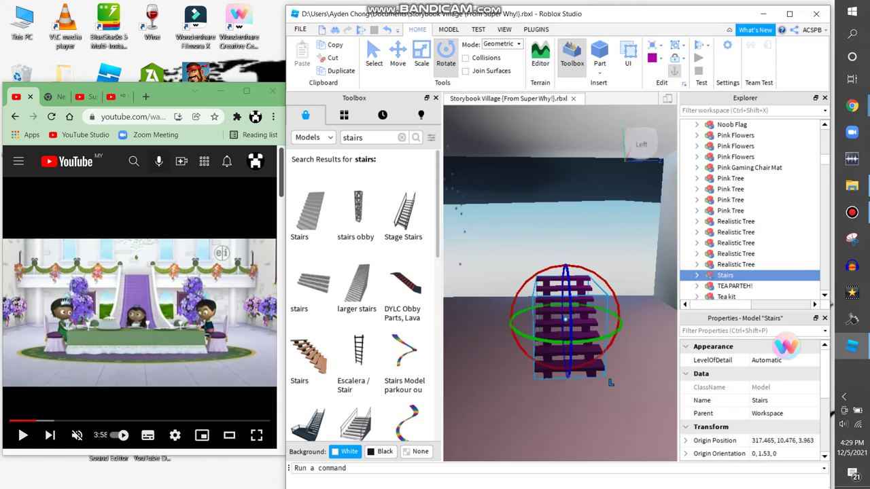
click(596, 352)
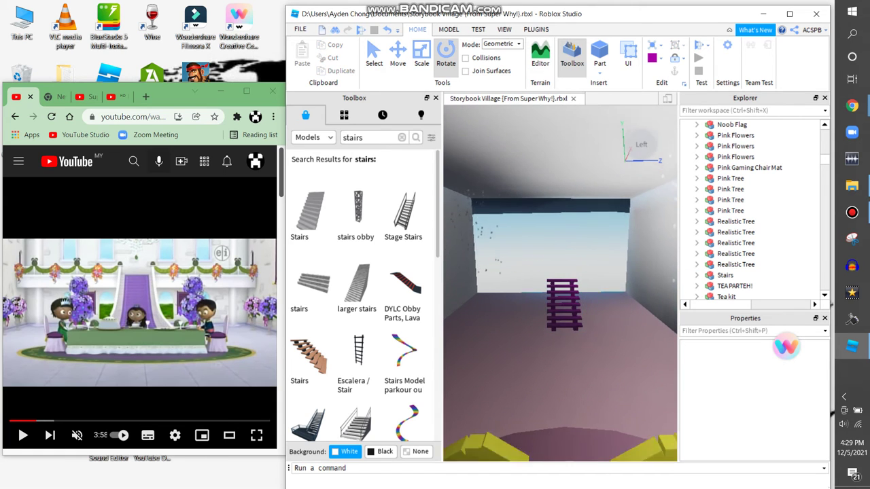
scroll(596, 352, down, 3)
click(562, 293)
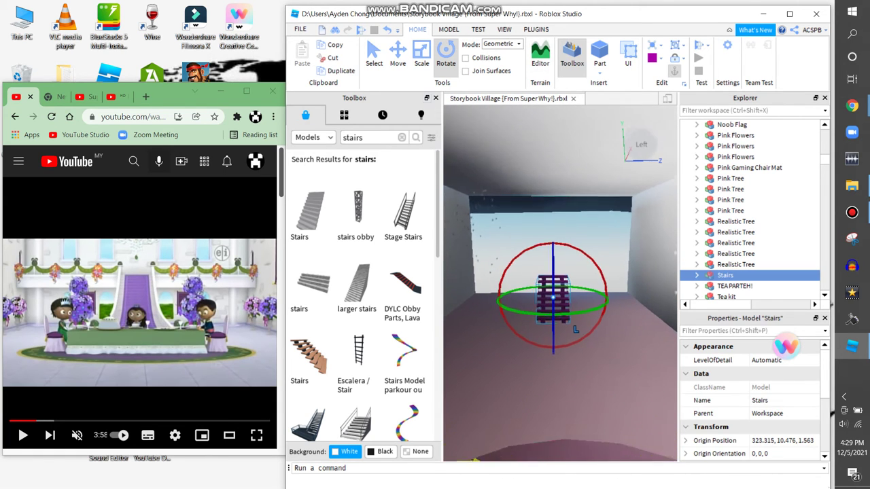
scroll(563, 292, up, 2)
- Scale up the purple stairs in front of the open end wall, with their origin at 324.705, 11.576, 1.075
key(ctrl+3)
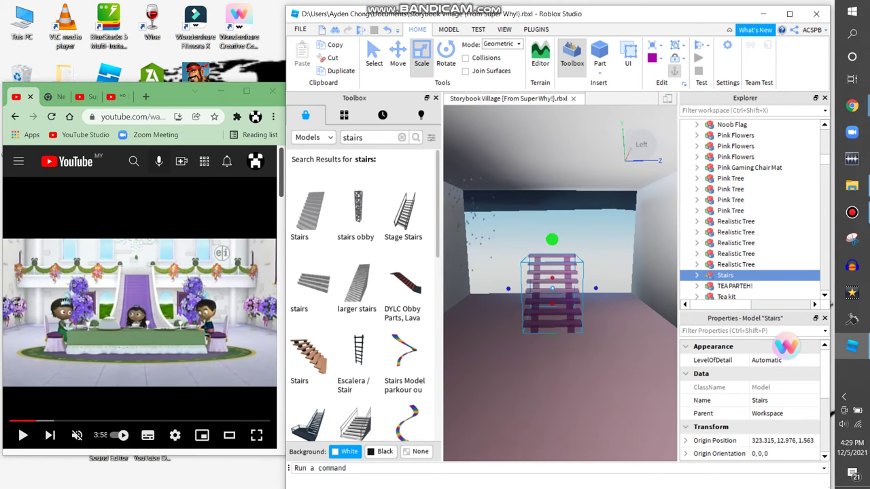
key(s)
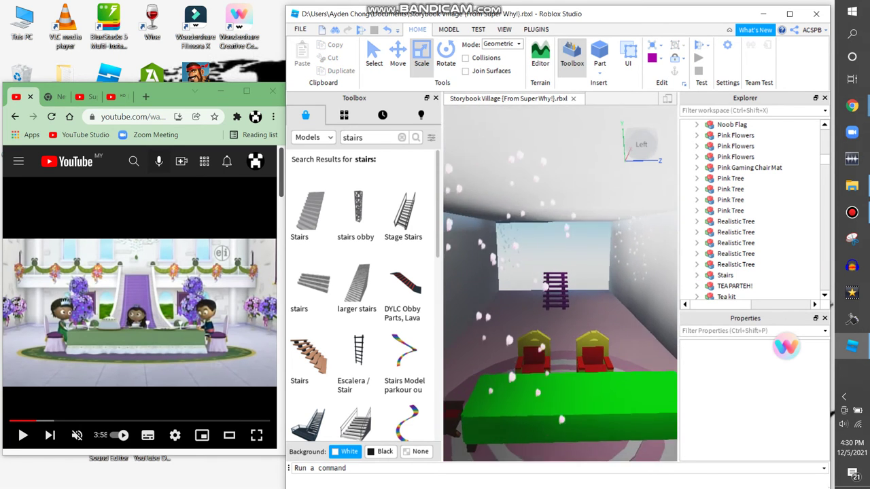
click(598, 285)
key(w)
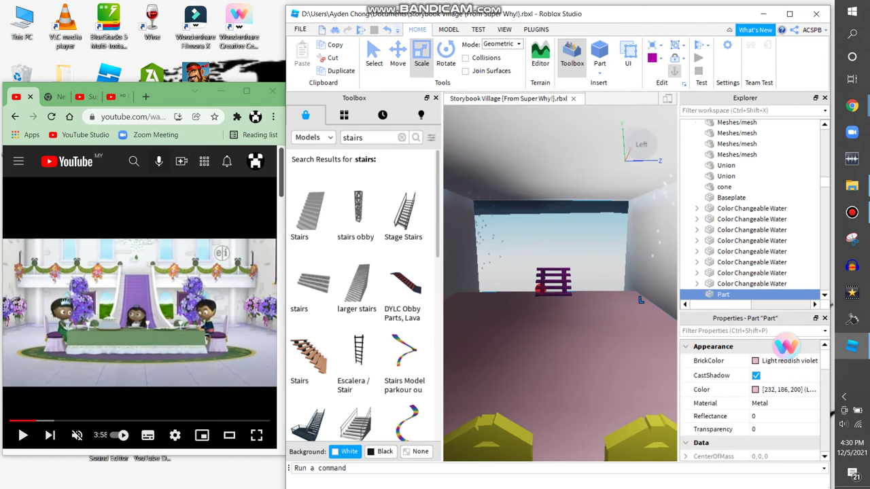
key(w)
click(550, 293)
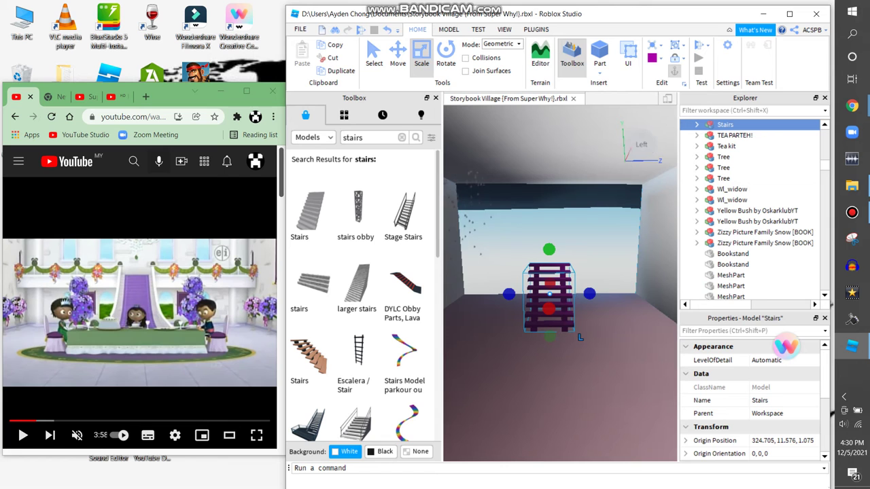
key(w)
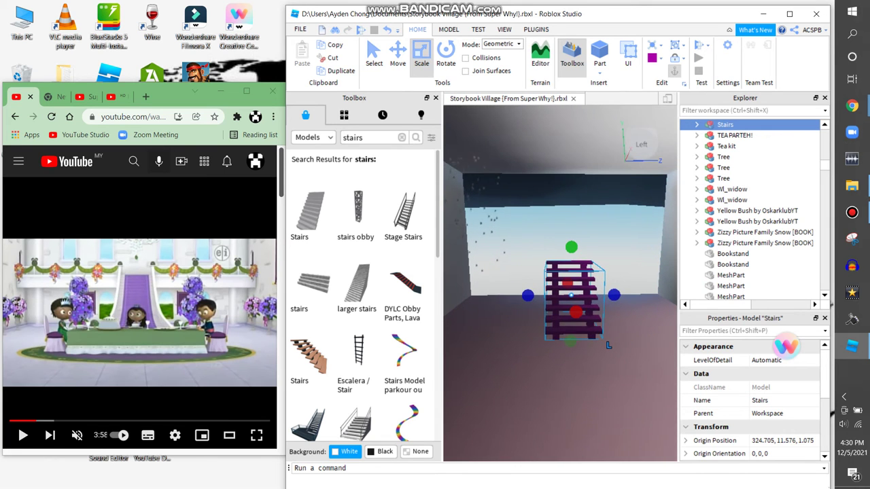
- Select the whole palace hall with its furnishings and move it deeper below the village ground
key(s)
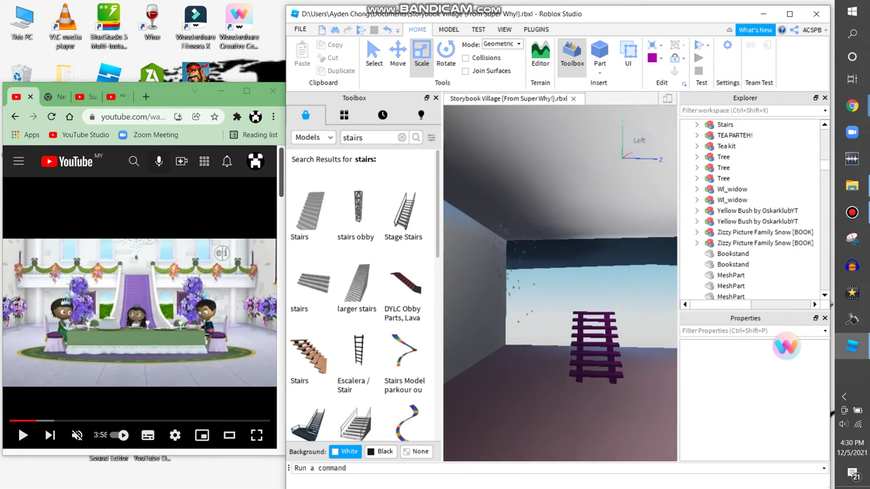
key(d)
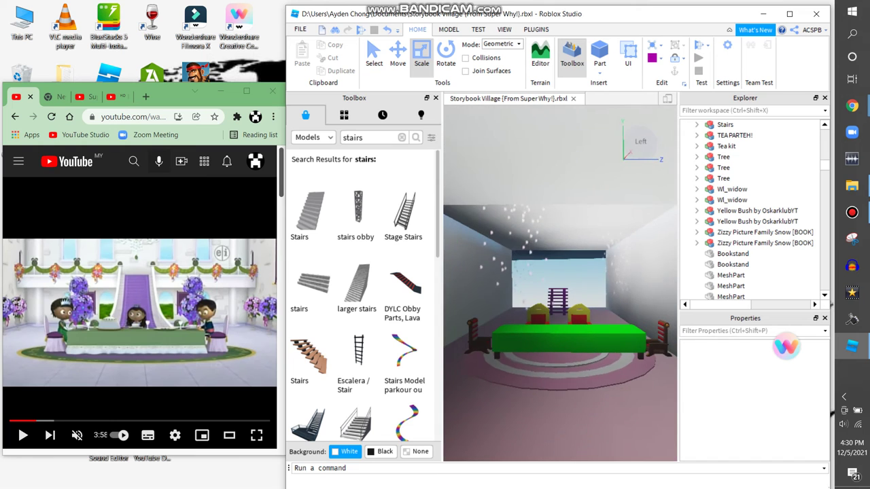
key(d)
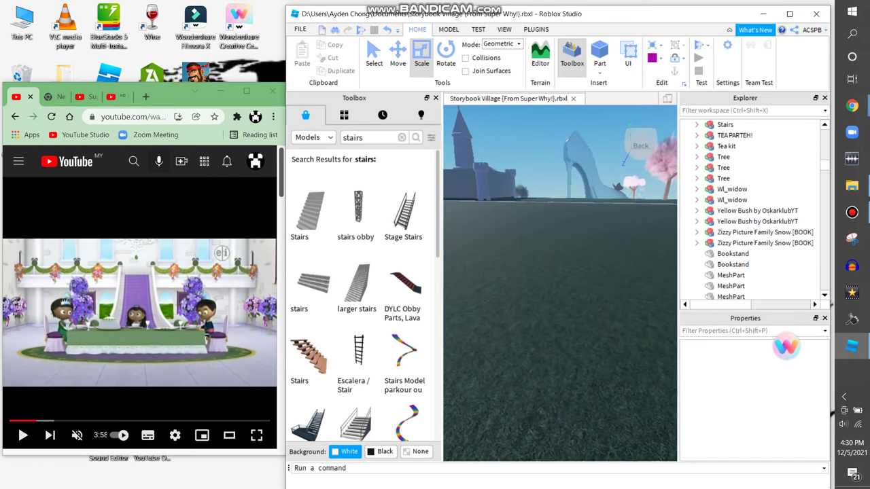
key(q)
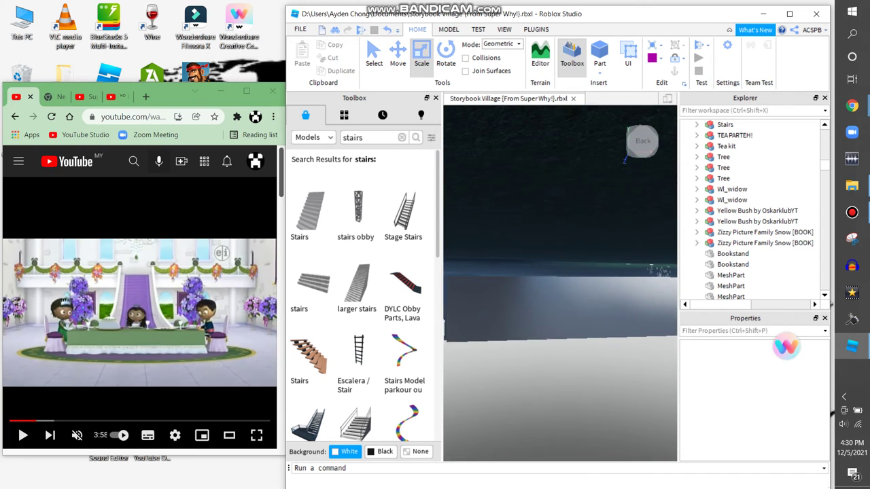
key(q)
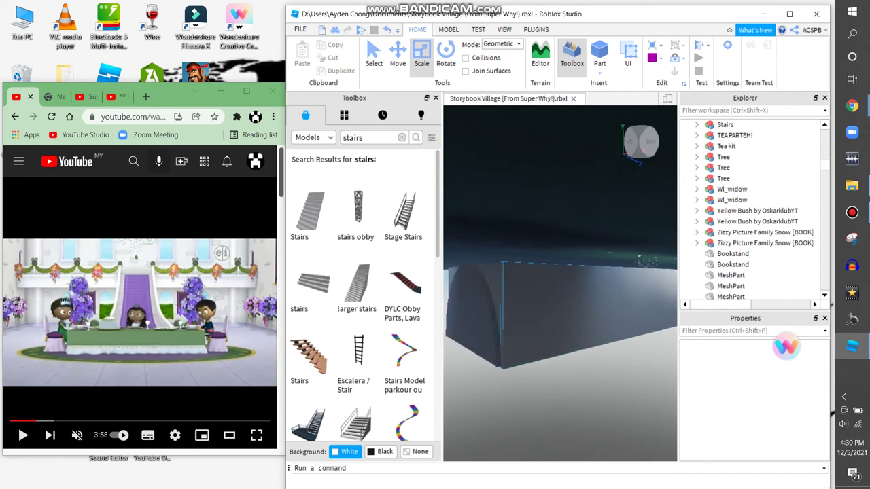
key(Left)
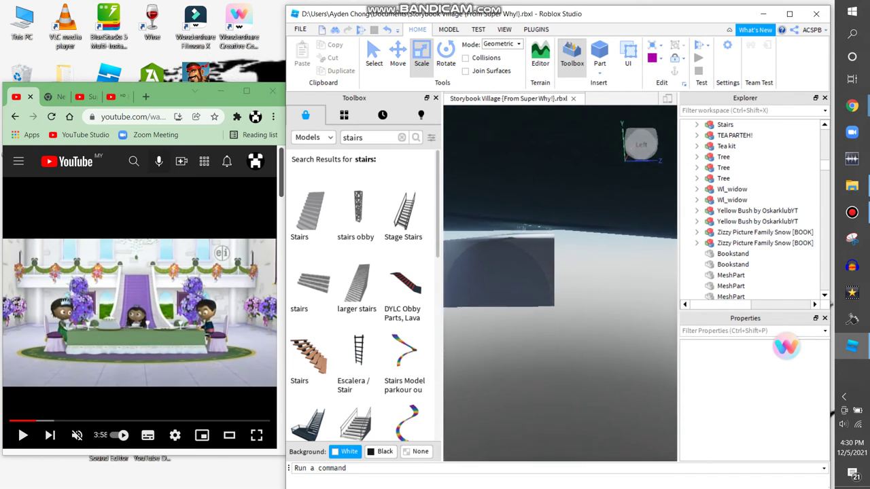
key(ctrl+a)
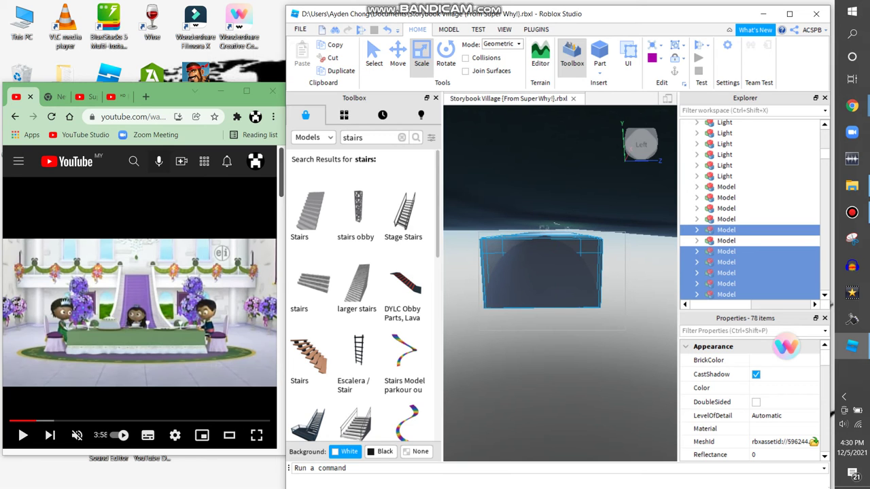
key(e)
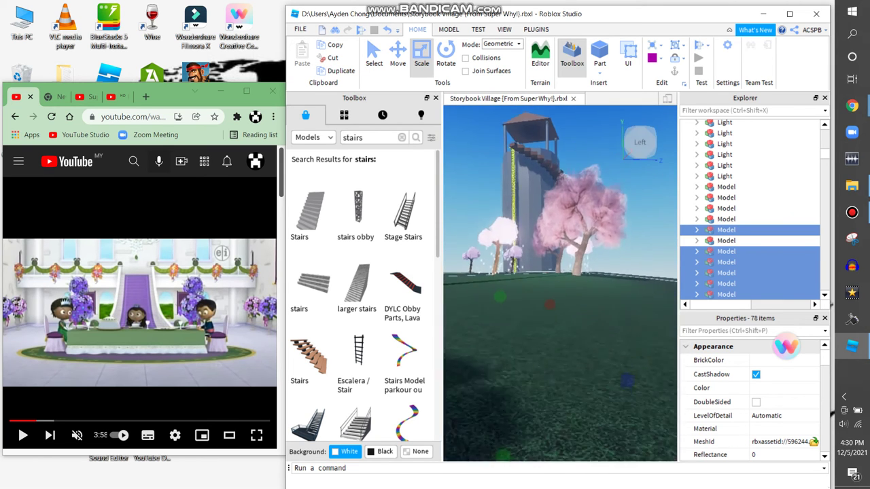
key(e)
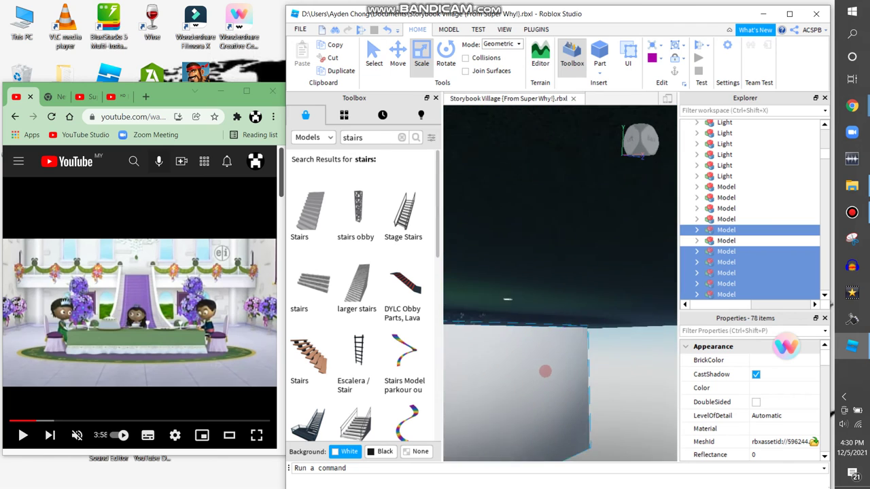
key(ctrl+2)
right_drag(531, 378, 531, 407)
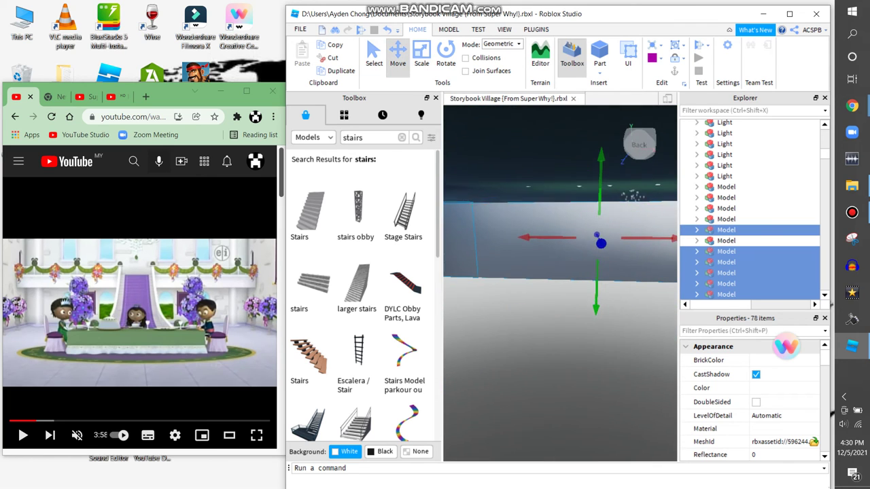
key(e)
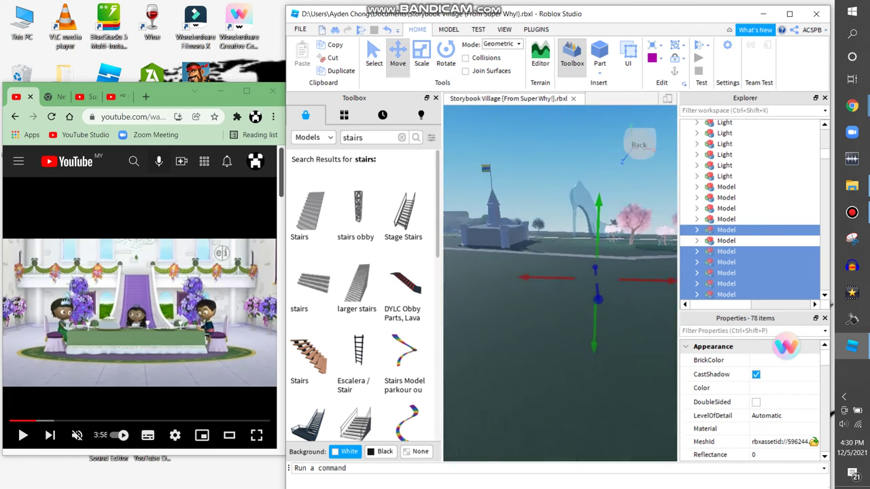
key(w)
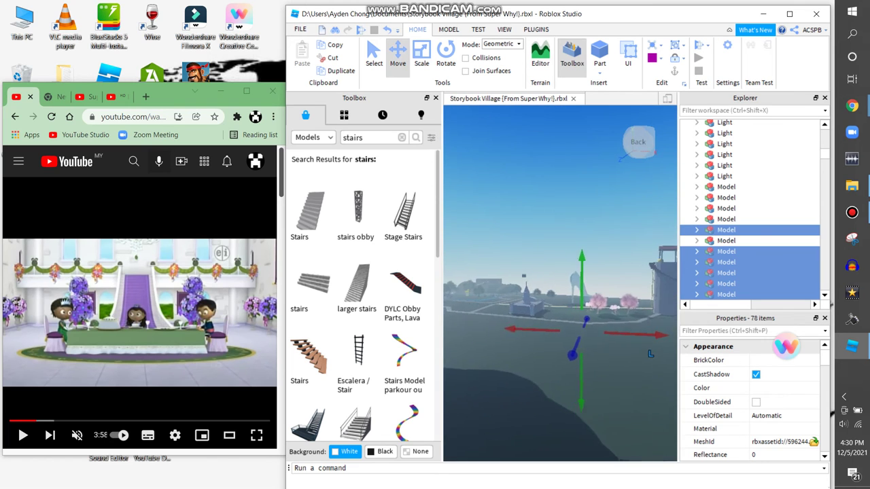
right_drag(658, 388, 658, 381)
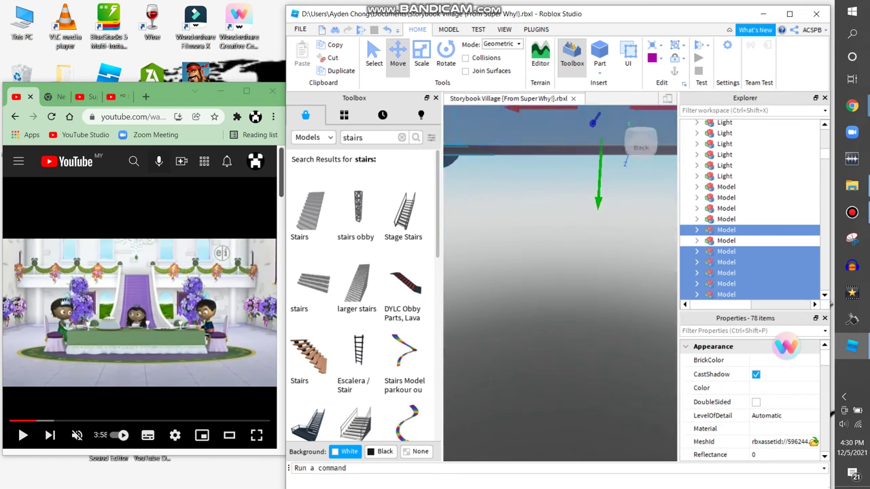
key(w)
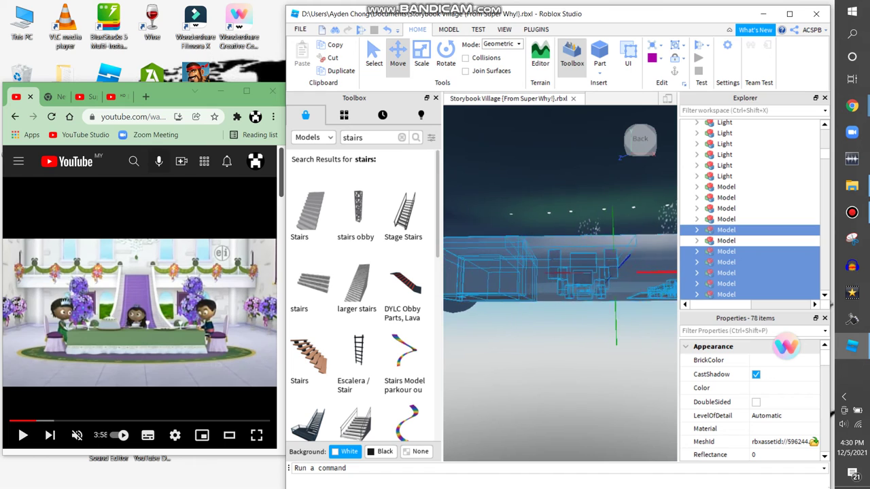
key(s)
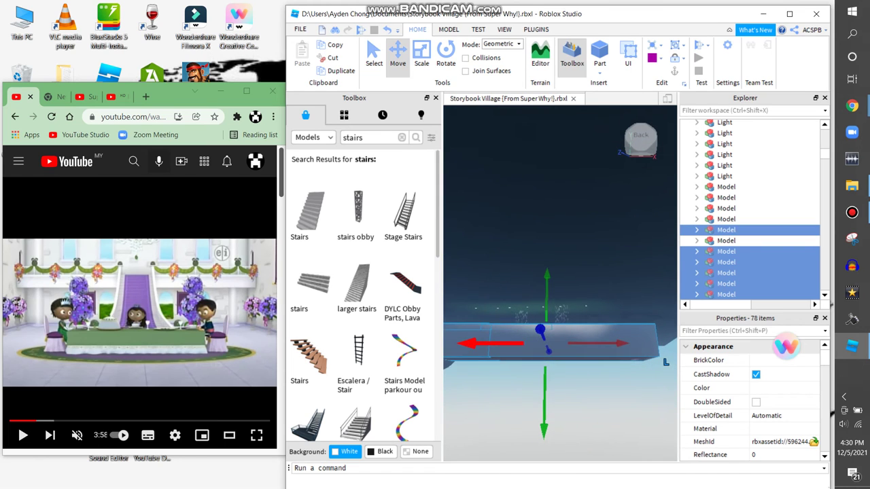
right_drag(623, 346, 636, 303)
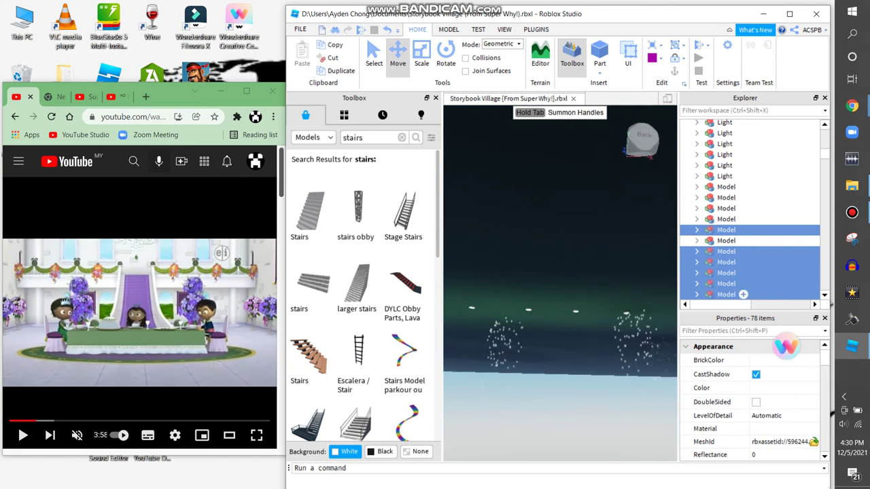
- Select the seven Light models and lower them to the roof of the relocated palace hall
click(739, 176)
scroll(740, 175, up, 2)
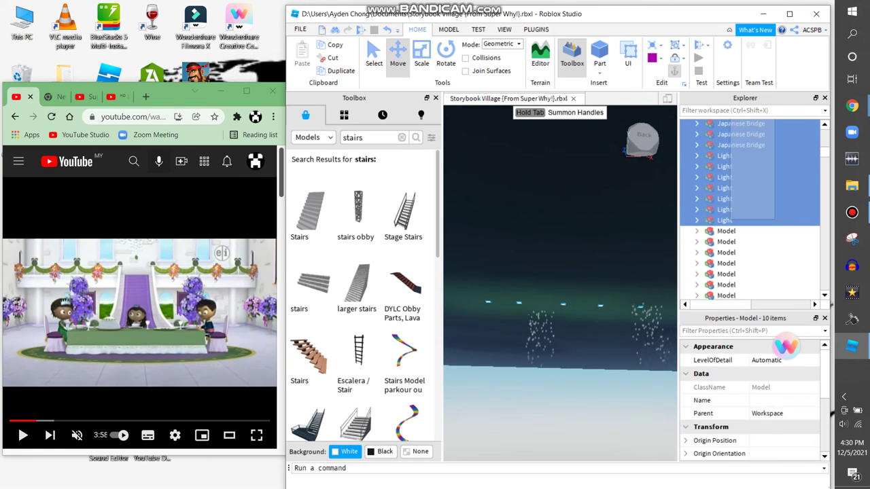
shift+click(740, 173)
right_drag(564, 285, 569, 251)
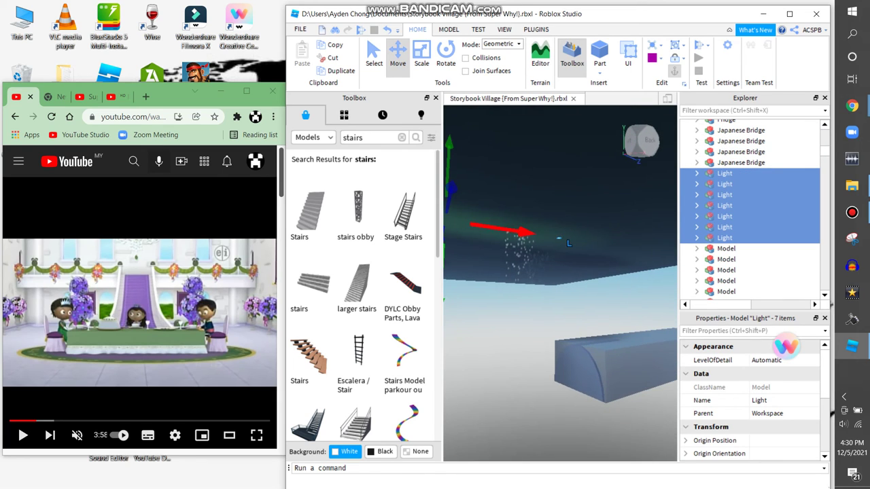
scroll(675, 264, up, 2)
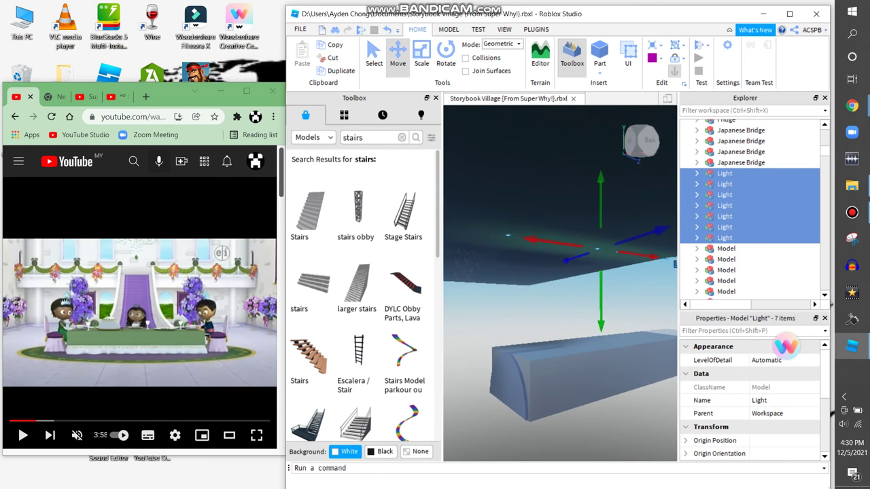
scroll(560, 282, up, 2)
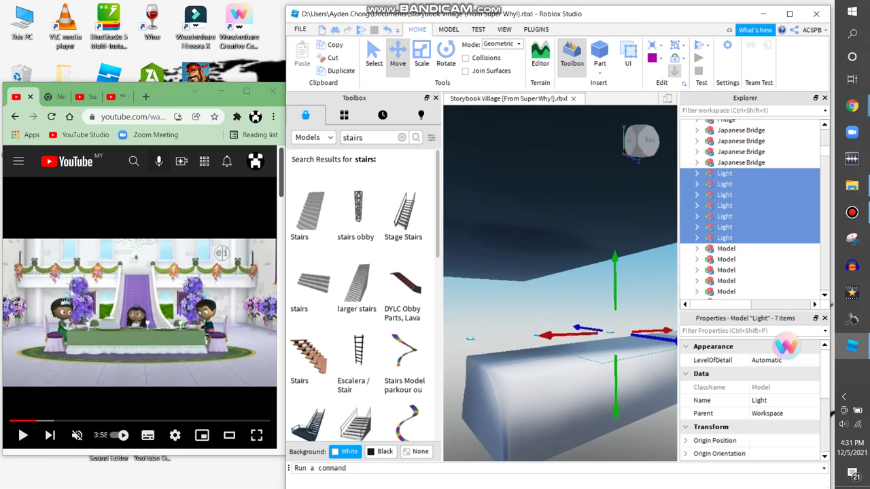
scroll(560, 282, down, 3)
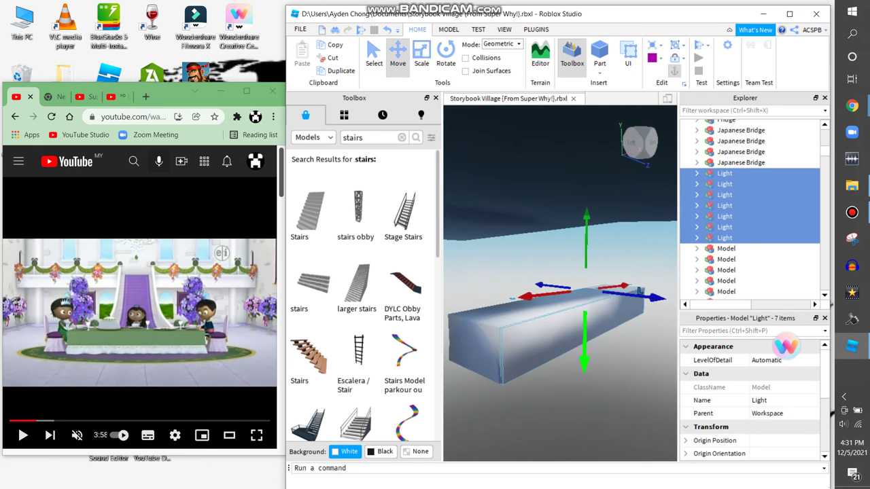
- Try to scale up the palace hall together with its furnishings and lights
drag(472, 271, 664, 385)
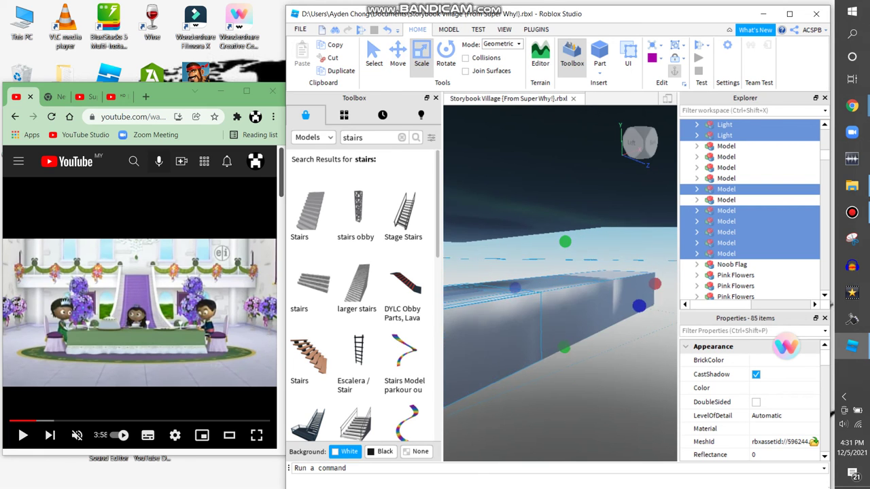
right_drag(611, 326, 381, 248)
key(s)
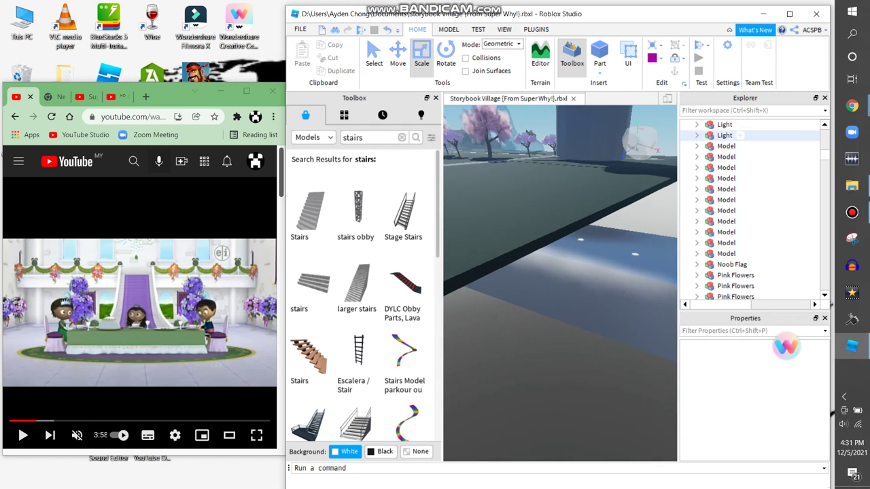
- Select the seven Light models as a group and frame them in the view above the palace hall
click(720, 136)
key(shift+Up)
key(shift+Up)
key(shift+Up)
key(shift+Up)
key(shift+Up)
key(shift+Up)
key(shift+Up)
key(shift+Up)
key(shift+Up)
key(shift+Up)
key(shift+Up)
key(shift+Up)
key(shift+Up)
key(shift+Up)
key(shift+Up)
key(shift+Up)
key(shift+Up)
key(shift+Up)
key(shift+Up)
key(shift+Up)
key(shift+Down)
key(shift+Down)
key(shift+Down)
key(shift+Down)
key(shift+Down)
key(shift+Down)
key(shift+Down)
key(shift+Down)
key(shift+Down)
key(shift+Down)
key(shift+Down)
key(shift+Down)
key(shift+Down)
key(shift+Down)
key(shift+Down)
key(shift+Down)
key(shift+Down)
key(shift+Down)
key(shift+Down)
key(shift+Down)
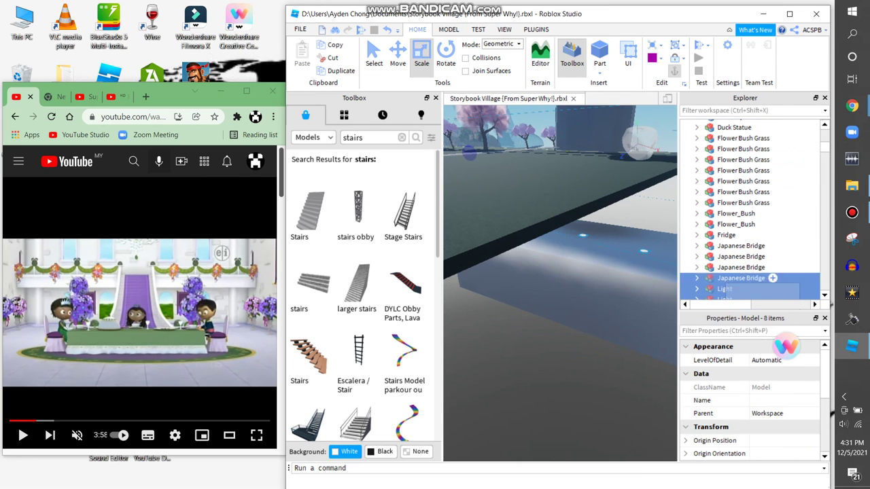
key(f)
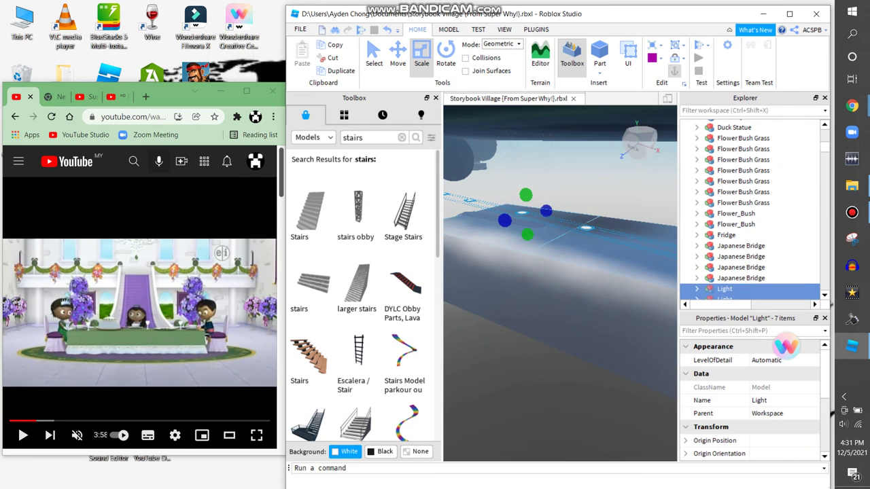
- Undo the last scaling of the palace hall and its lights
click(496, 272)
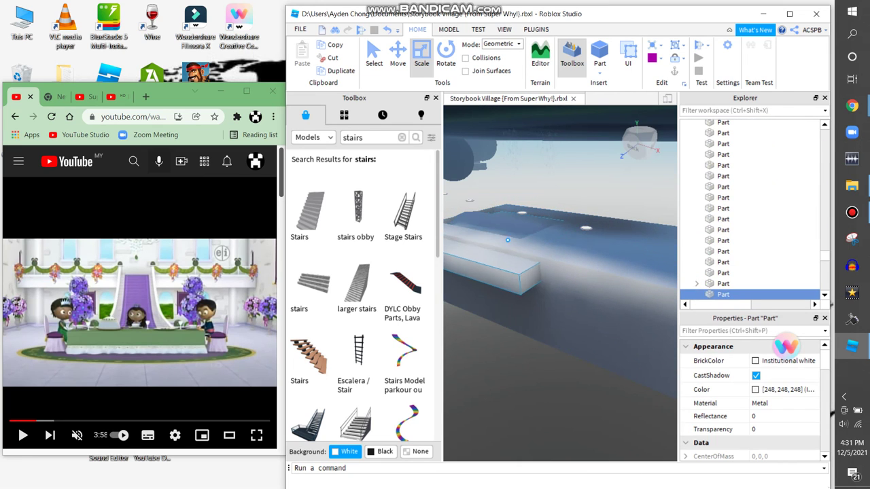
click(604, 235)
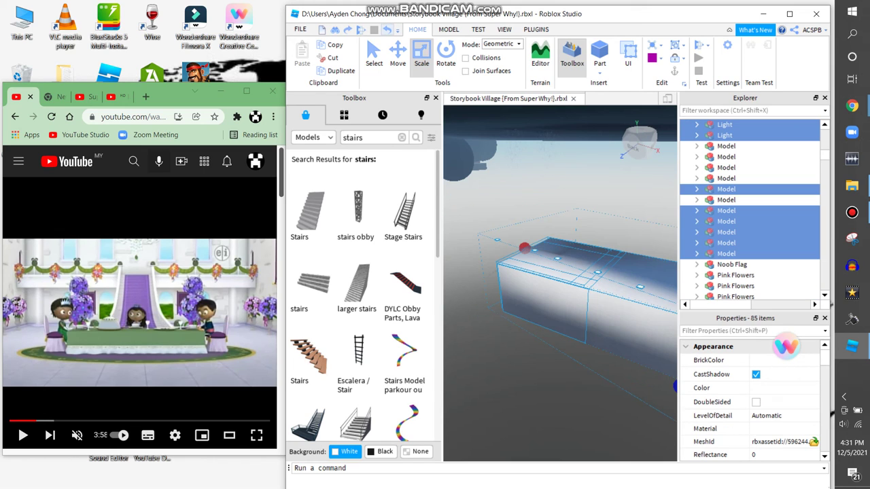